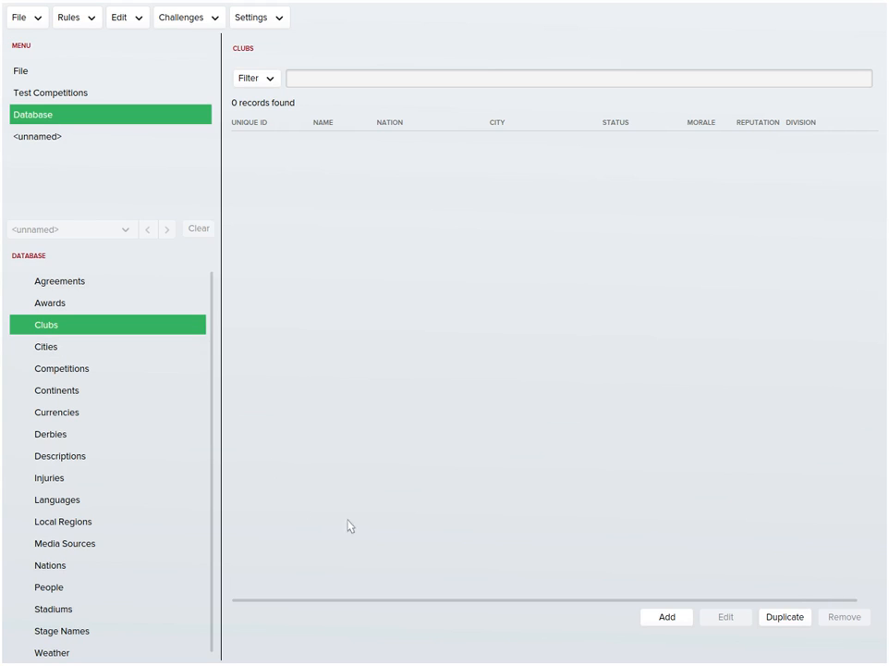
Step: Add a new club named "The Test Fc" and set its six letter name to TFX
click(654, 616)
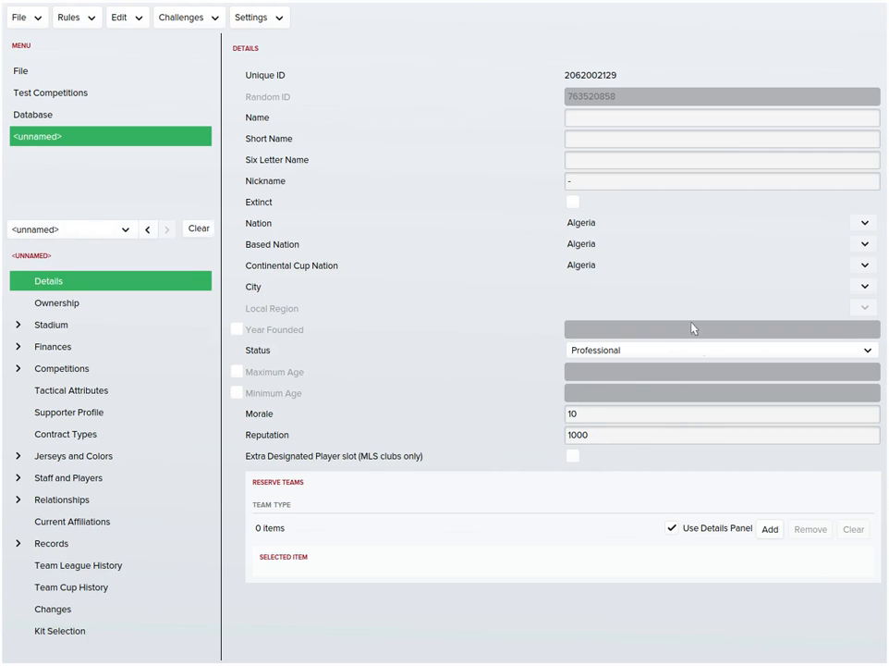
click(876, 248)
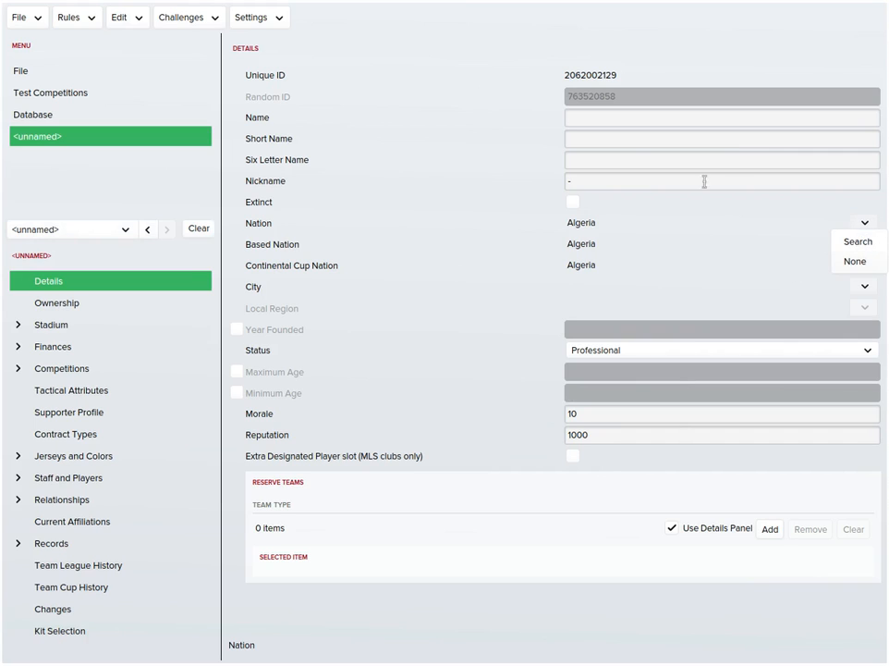
click(602, 147)
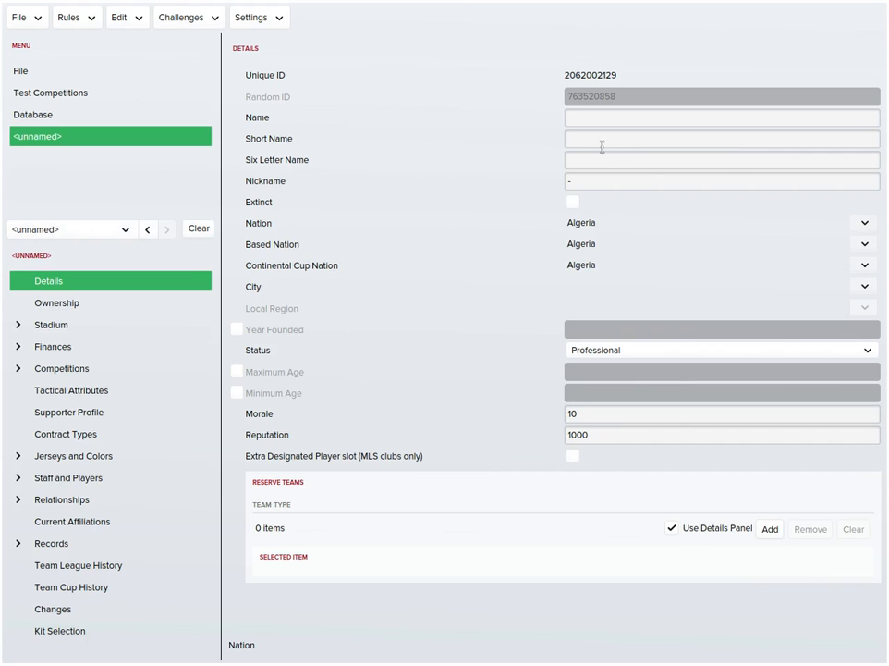
click(597, 122)
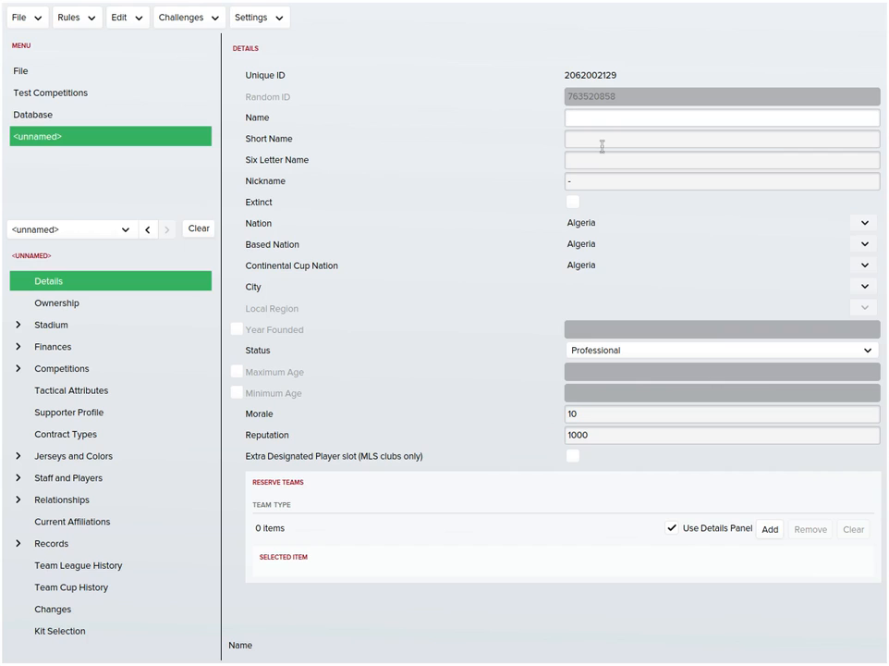
text(The  Test Fc)
click(602, 140)
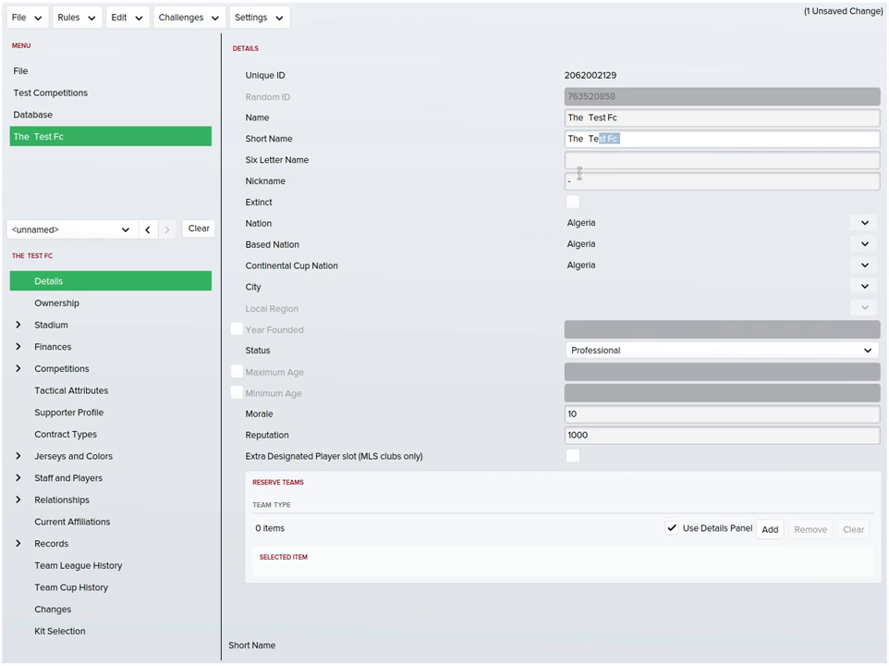
key(Tab)
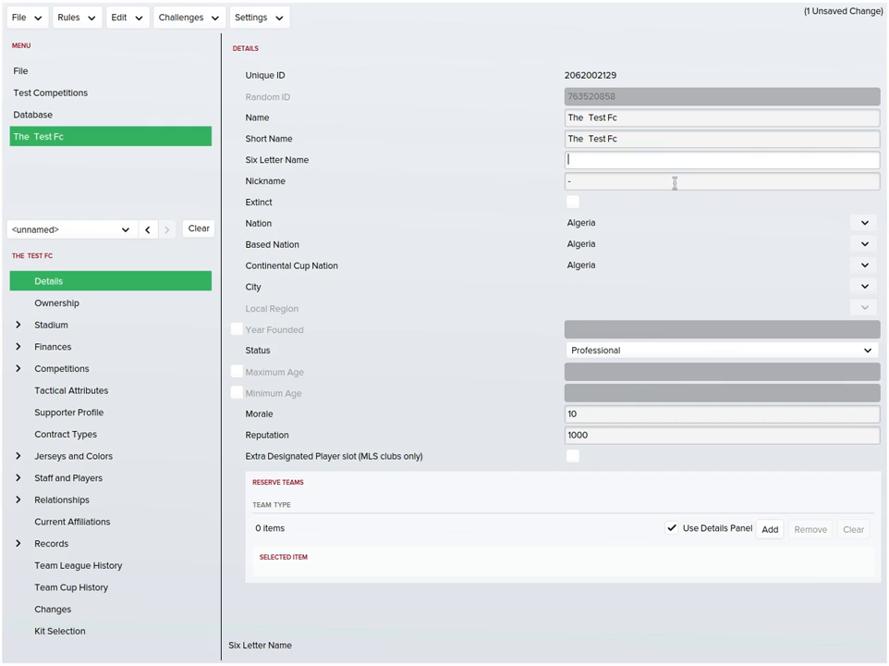
text(TFX)
key(Tab)
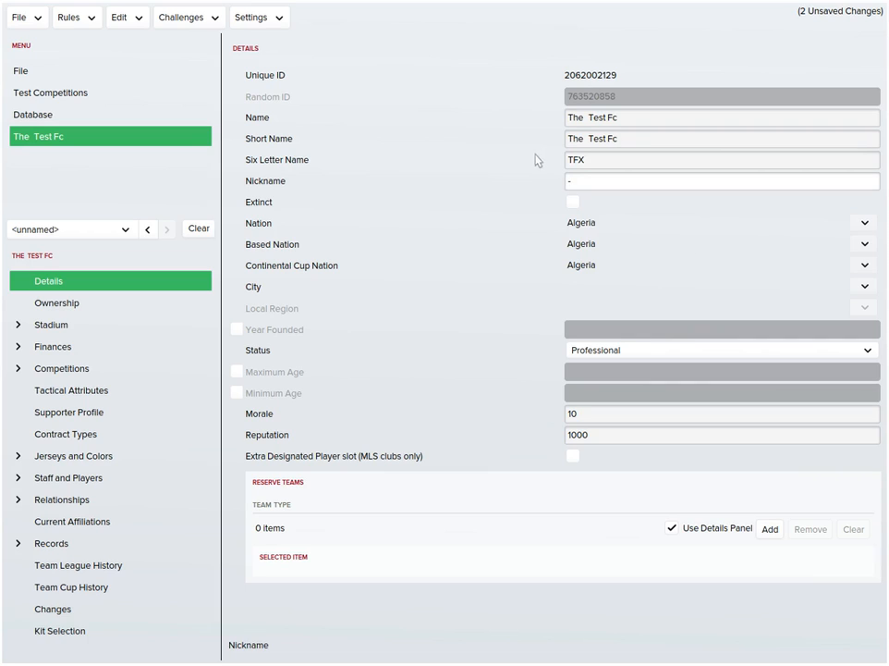
Step: Find Italy in the nation records and assign it as the club's nation
click(868, 243)
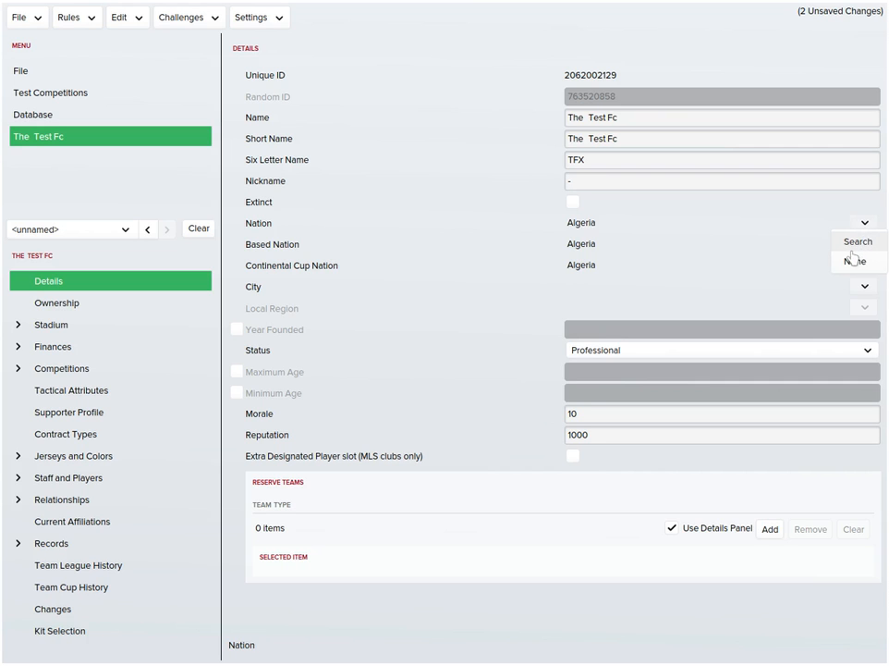
click(856, 243)
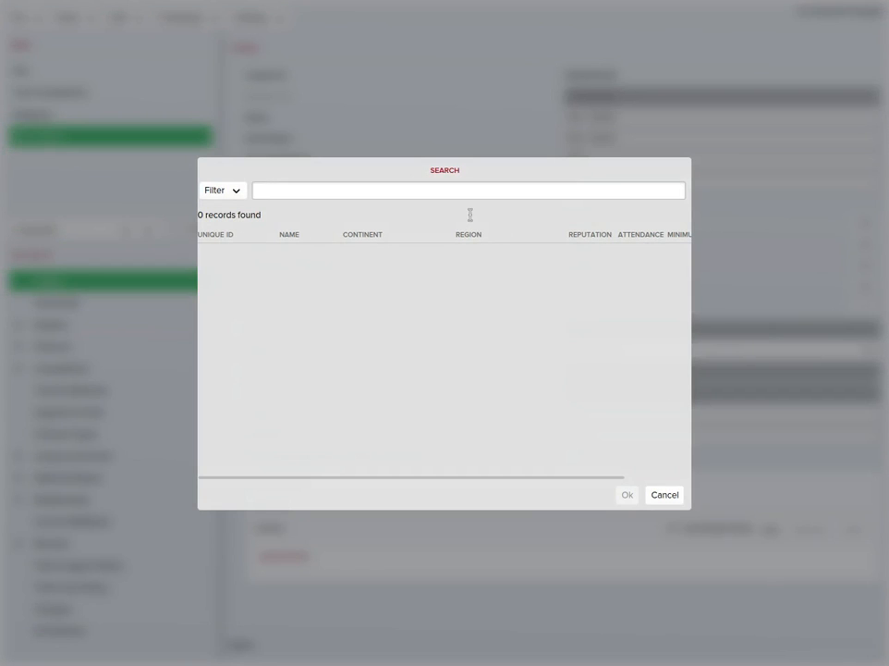
text(italy)
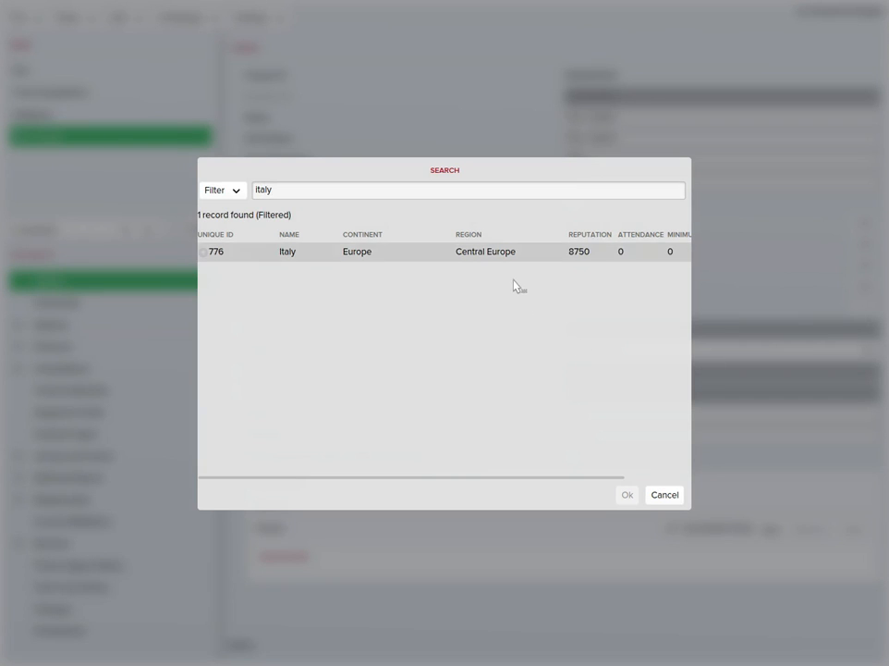
double_click(513, 255)
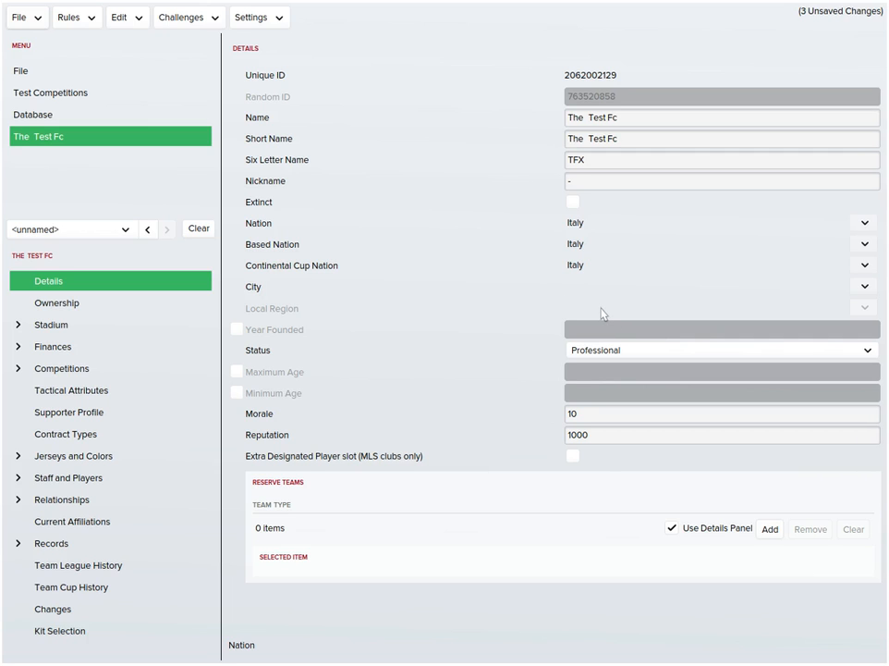
Step: Find Sarzana in the city records and assign it as the club's city
click(863, 289)
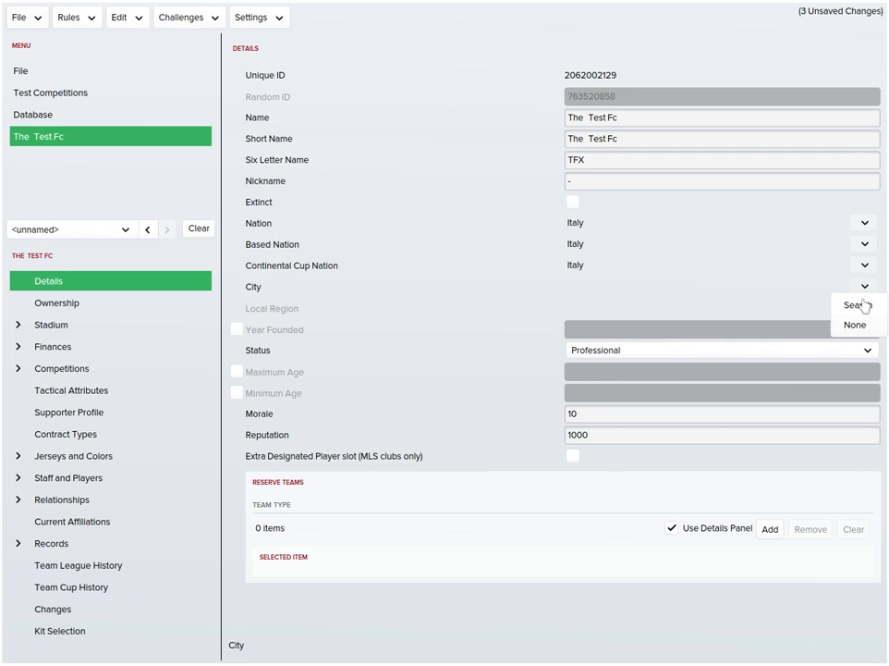
click(853, 312)
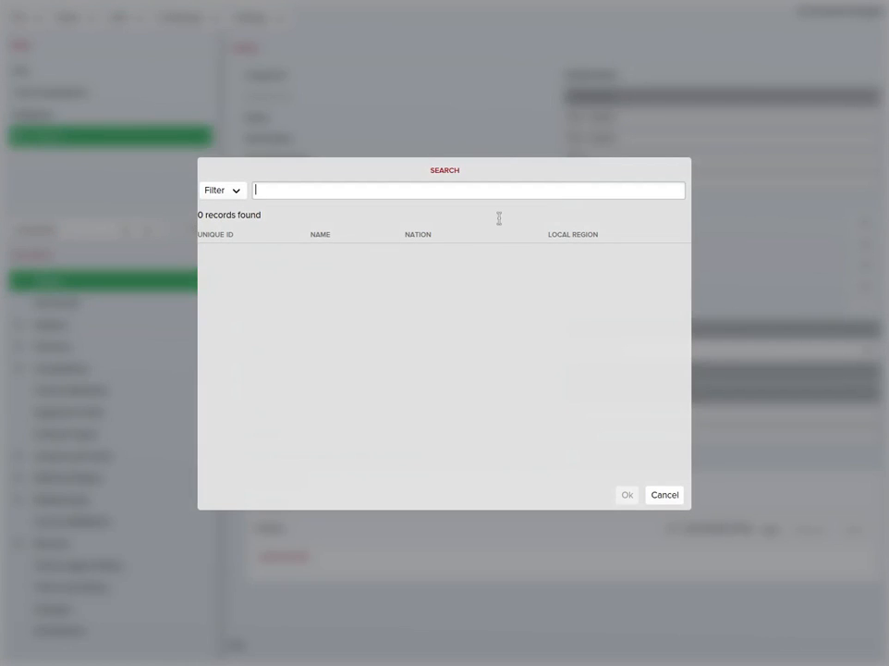
text(sarzana)
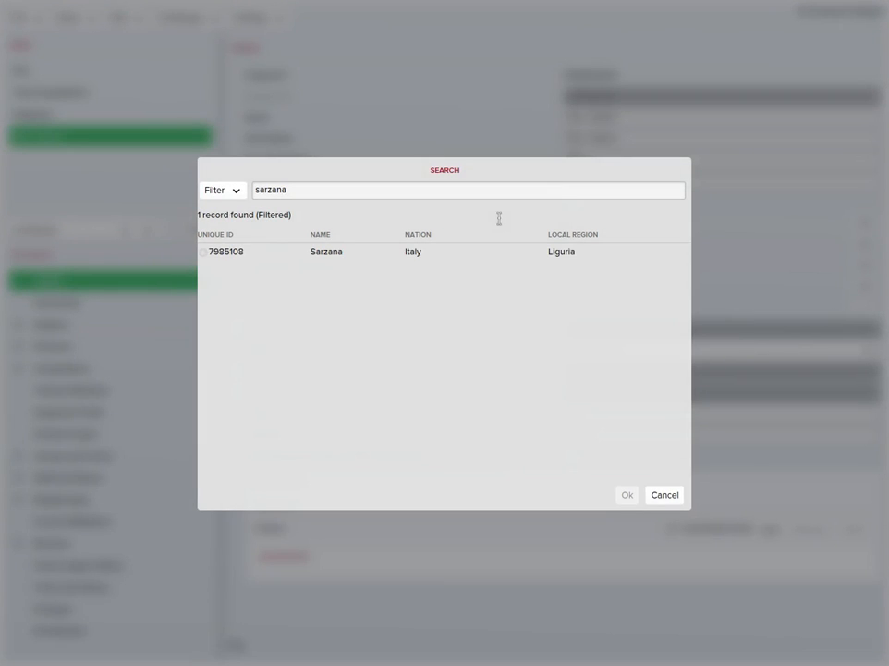
click(499, 251)
key(Return)
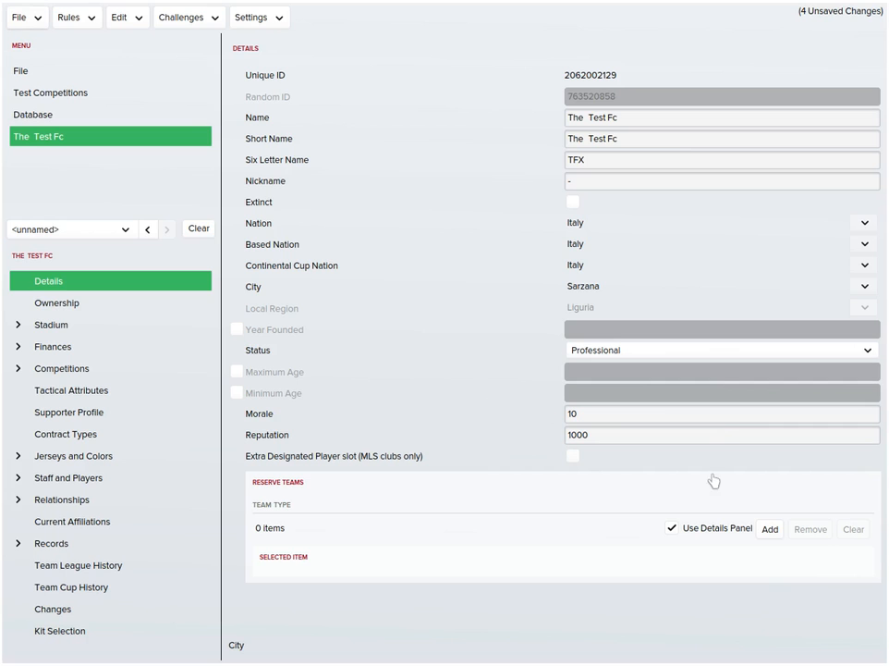
Step: Enable the club's Year Founded setting with the value 1800
click(628, 352)
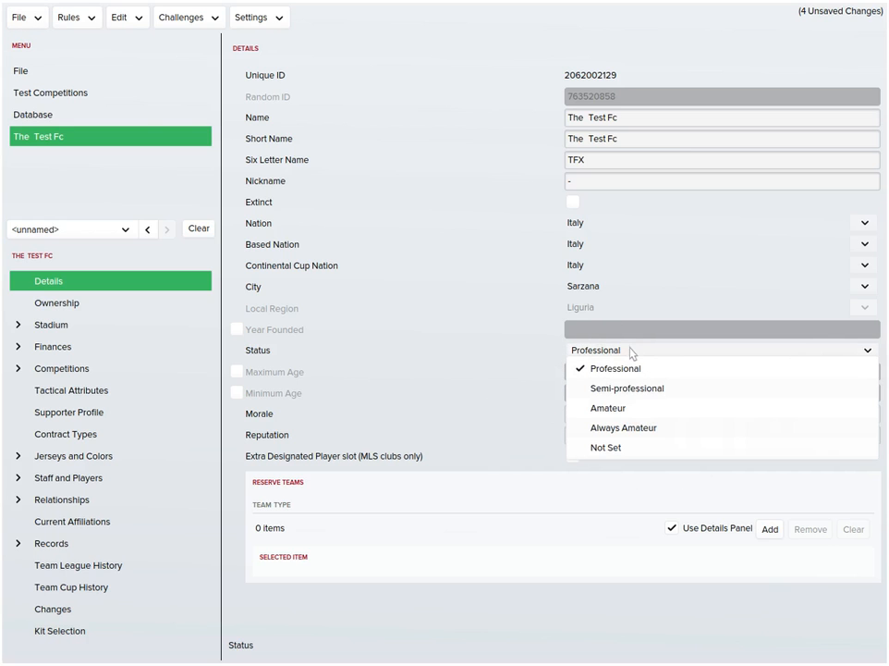
click(238, 330)
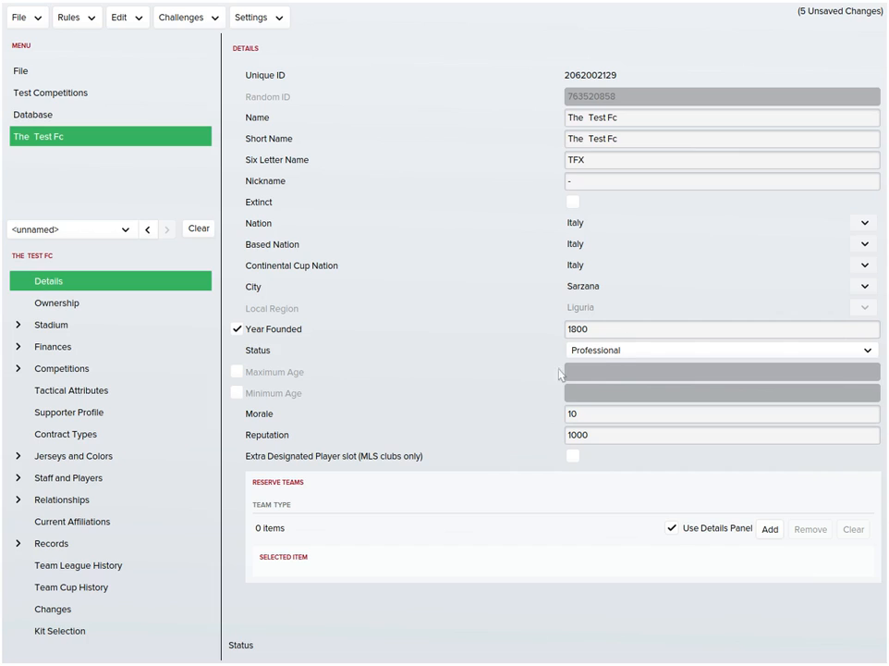
key(Tab)
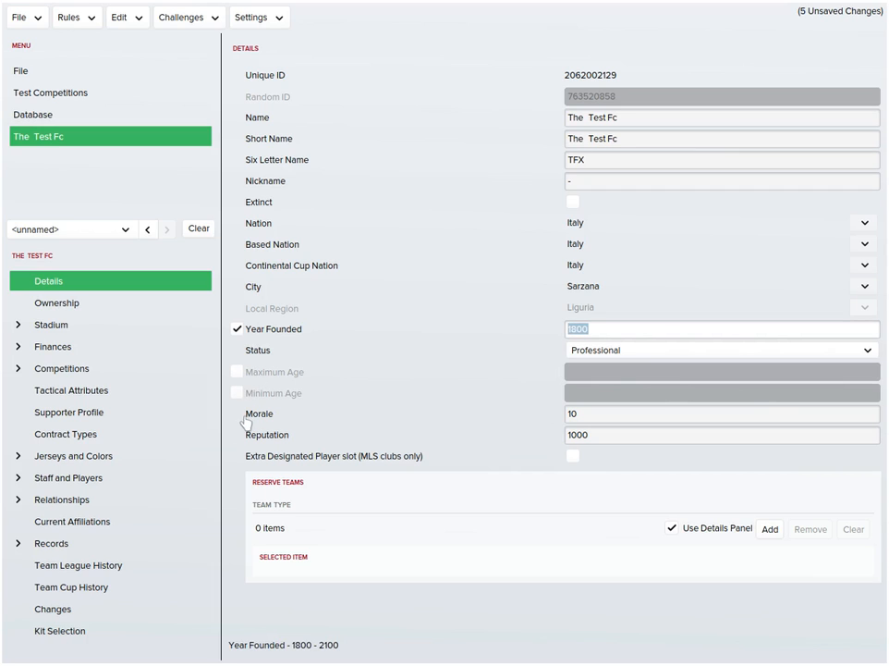
click(652, 353)
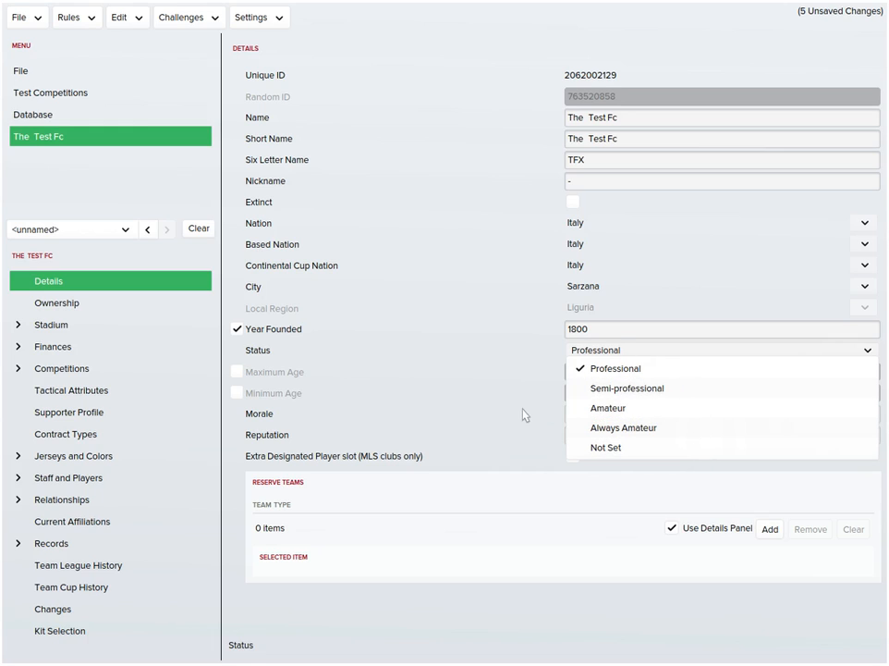
click(520, 445)
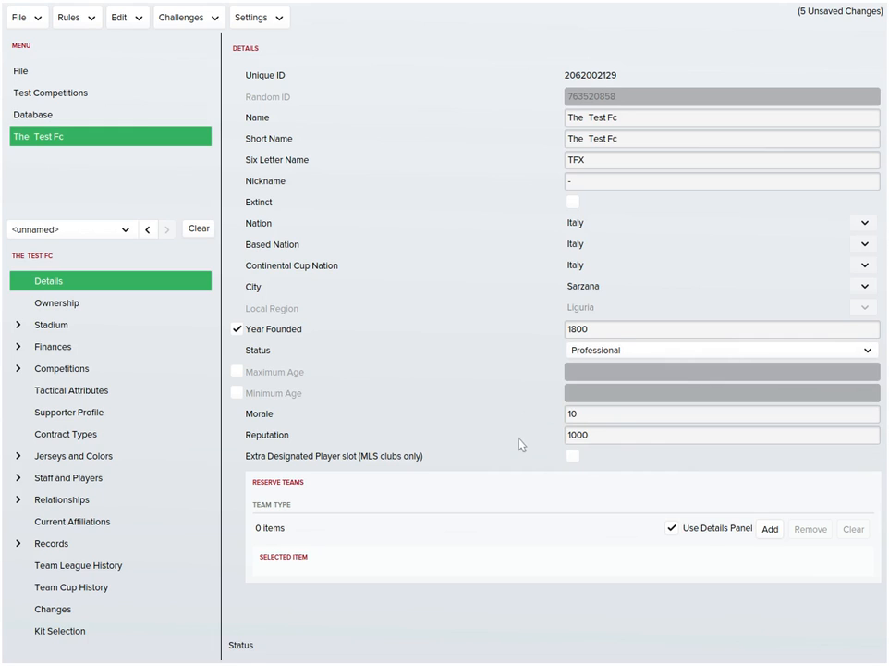
click(599, 417)
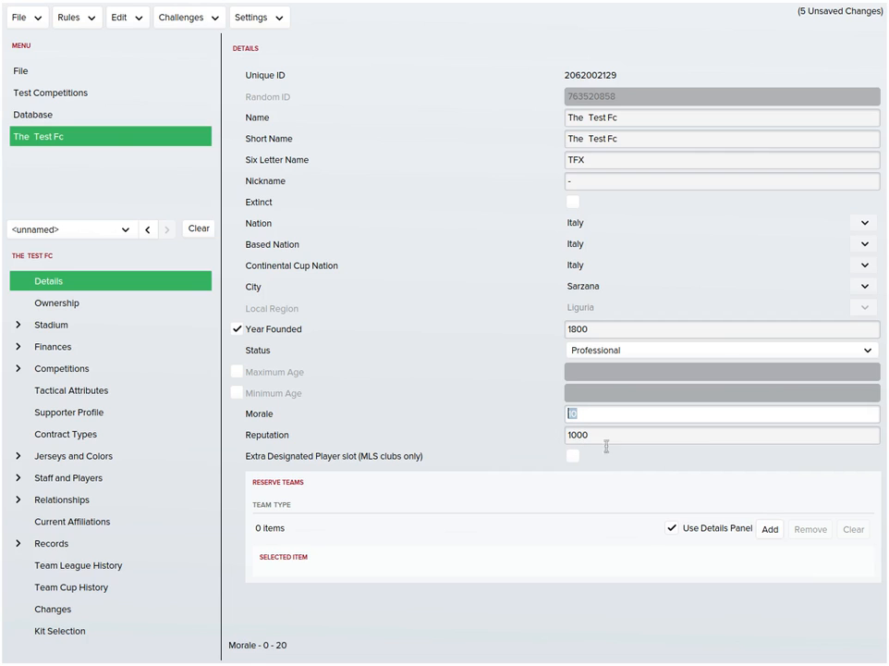
key(Tab)
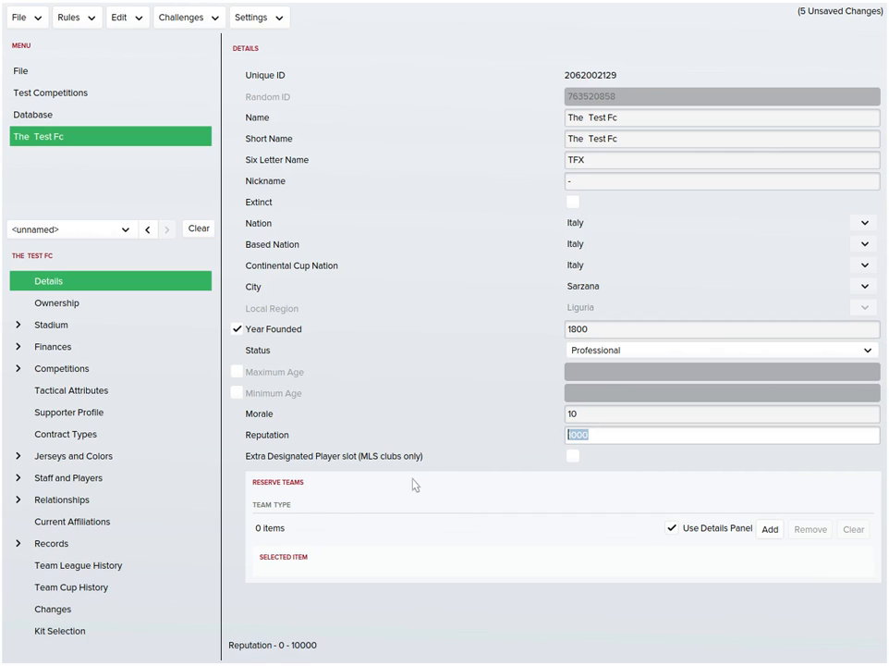
Step: In the club's ownership settings, try Public Limited Company as the ownership type with President as the chairman title
click(98, 314)
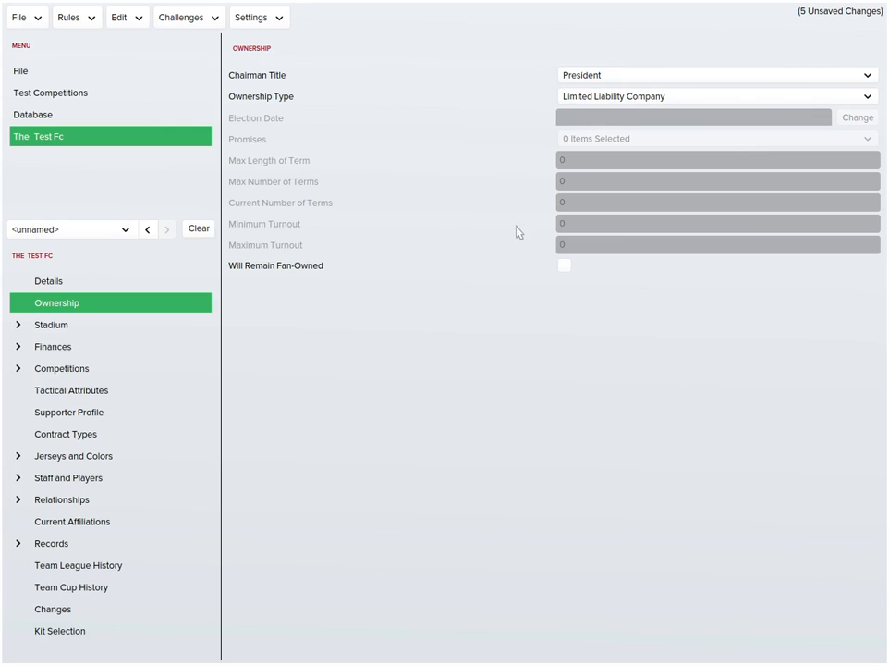
click(603, 76)
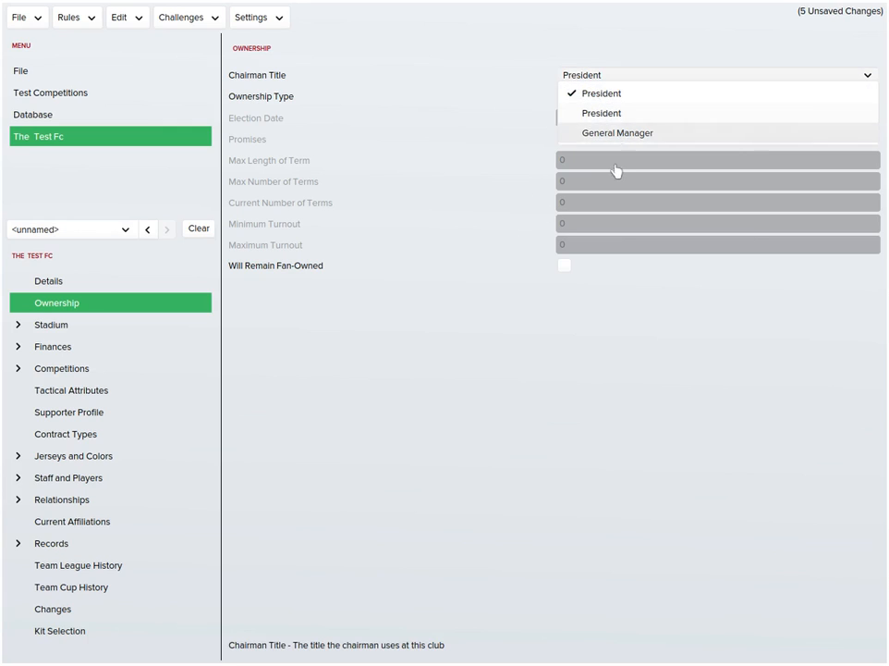
click(581, 373)
click(647, 98)
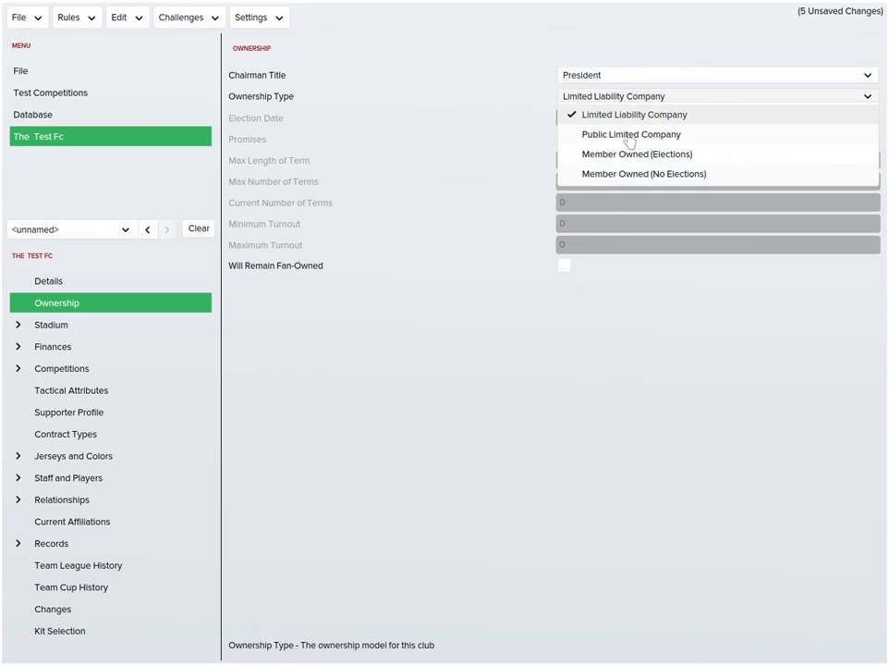
click(631, 136)
click(600, 79)
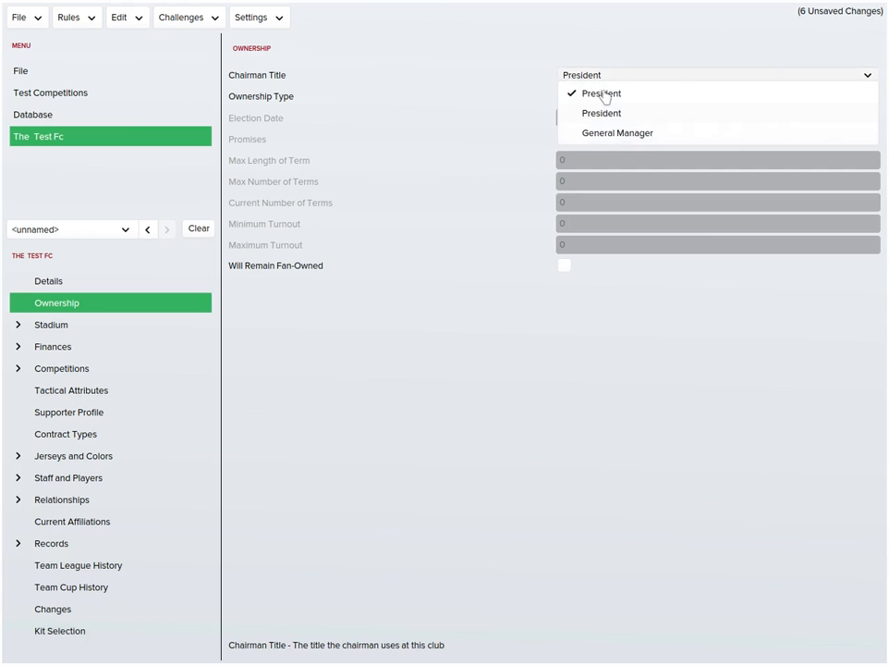
click(602, 95)
Step: Try both Member Owned ownership types, without and with elections, and return the ownership type to Limited Liability Company
click(612, 97)
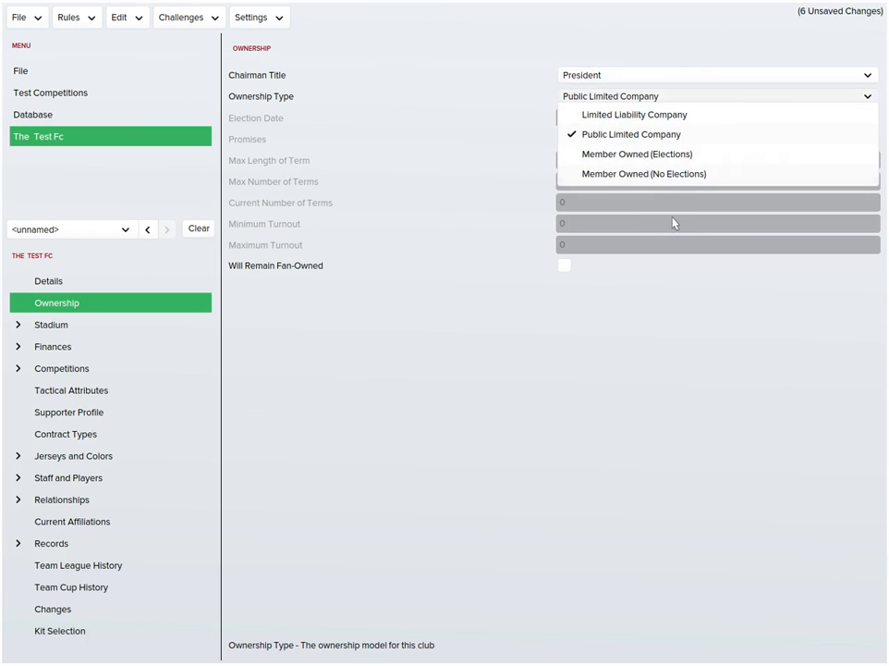
click(647, 174)
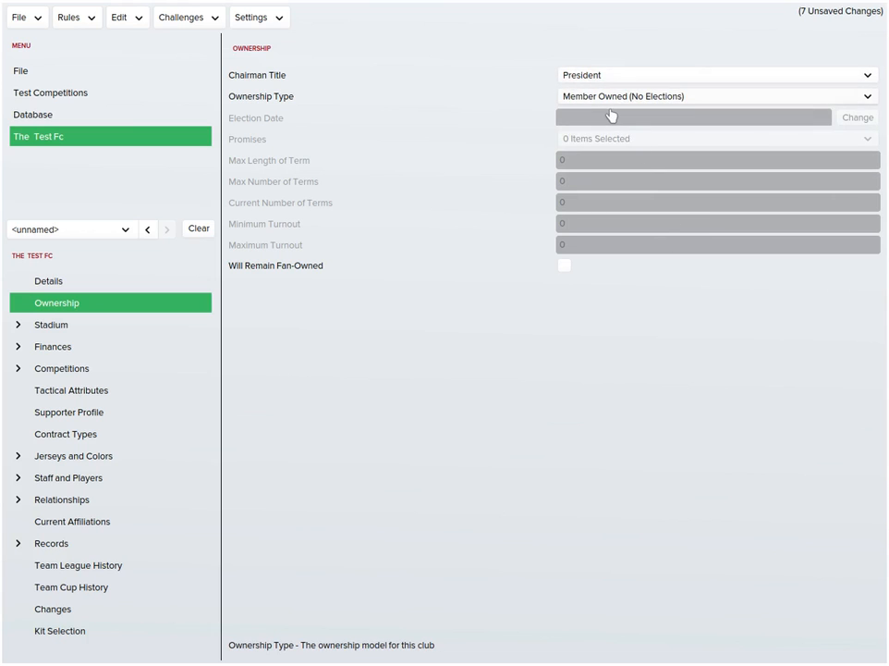
click(610, 96)
click(619, 153)
click(614, 96)
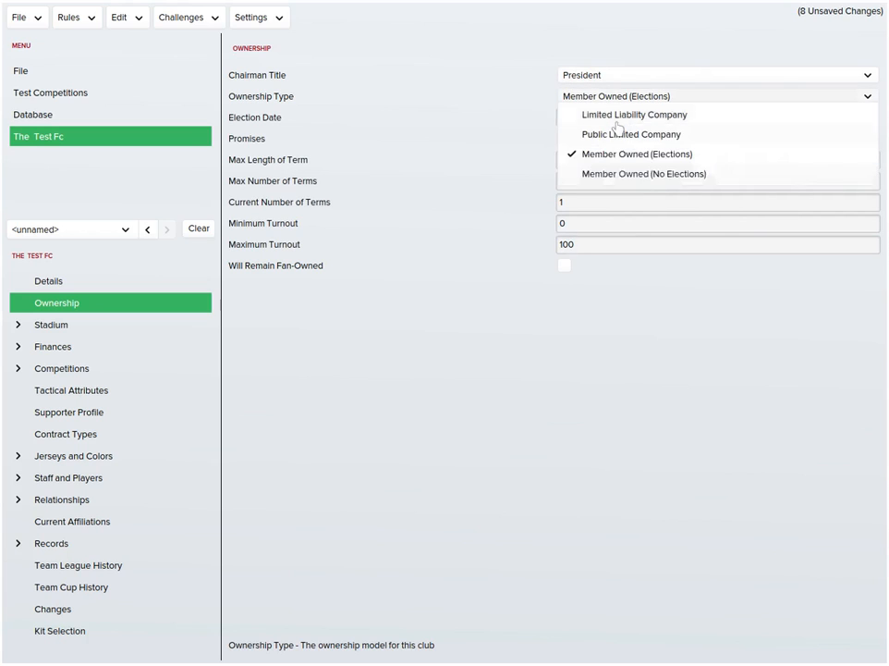
click(500, 205)
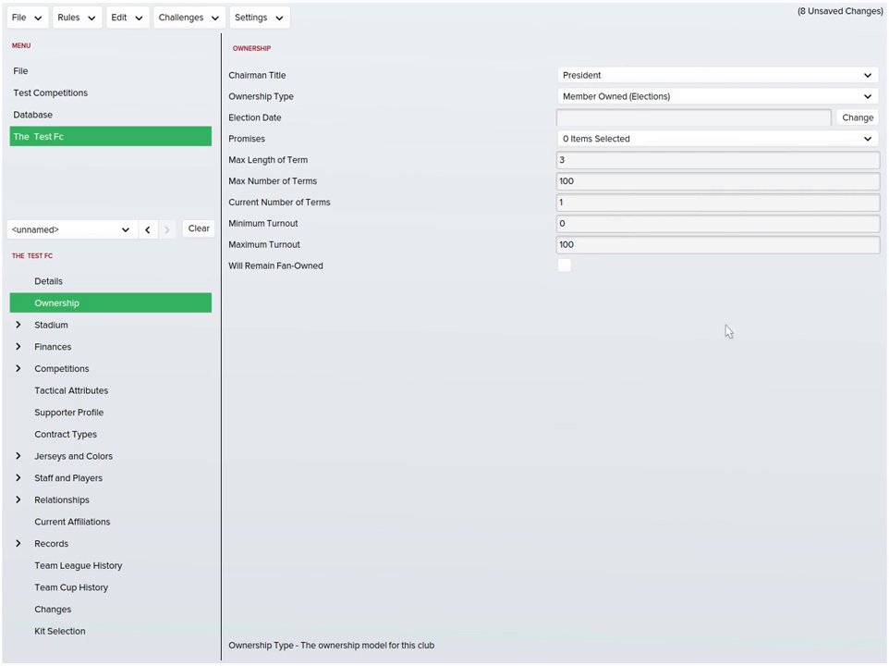
click(666, 96)
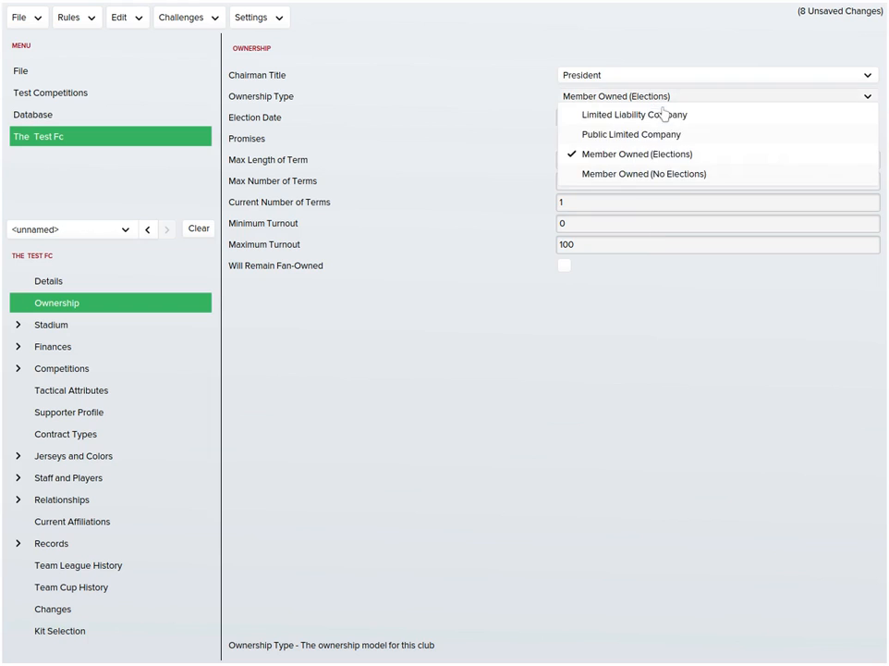
click(638, 114)
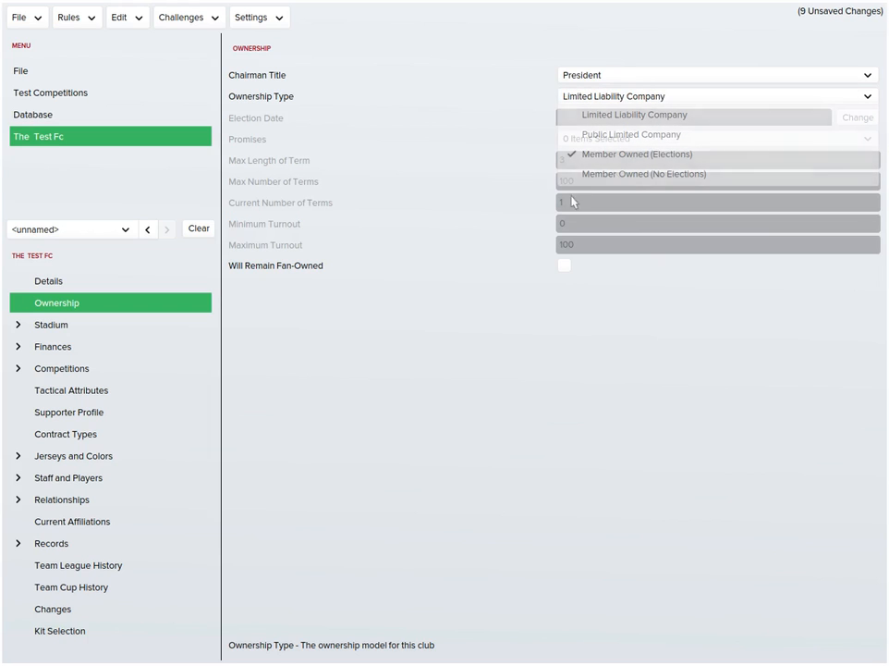
Step: In the club's general stadium settings, search for meazza and assign Giuseppe Meazza as the stadium
click(115, 325)
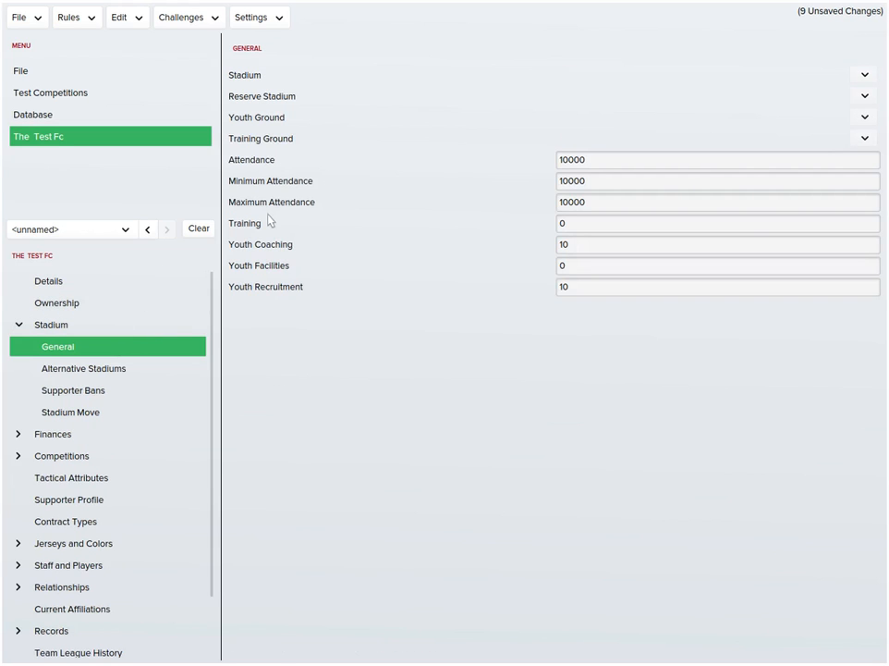
click(863, 96)
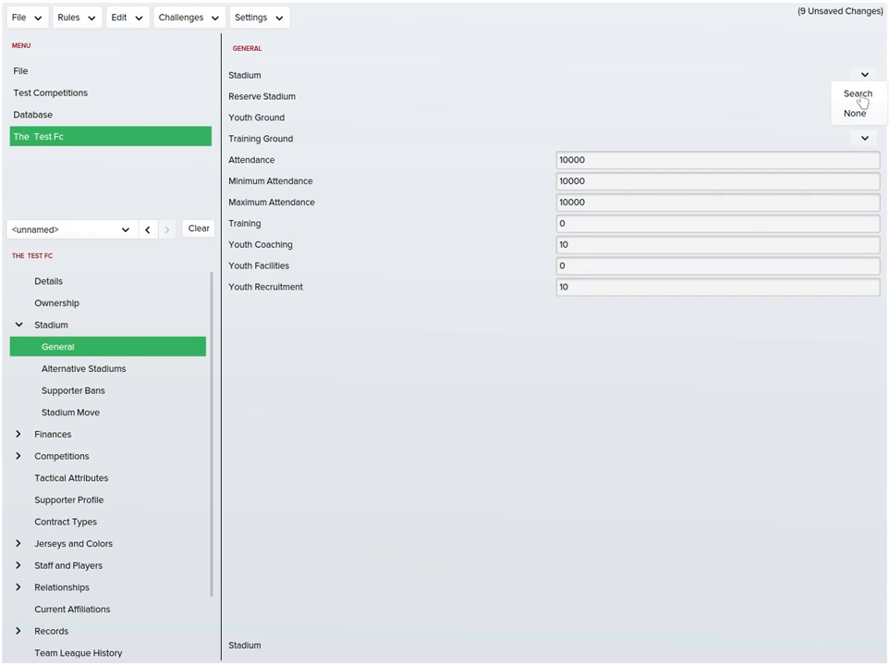
click(859, 97)
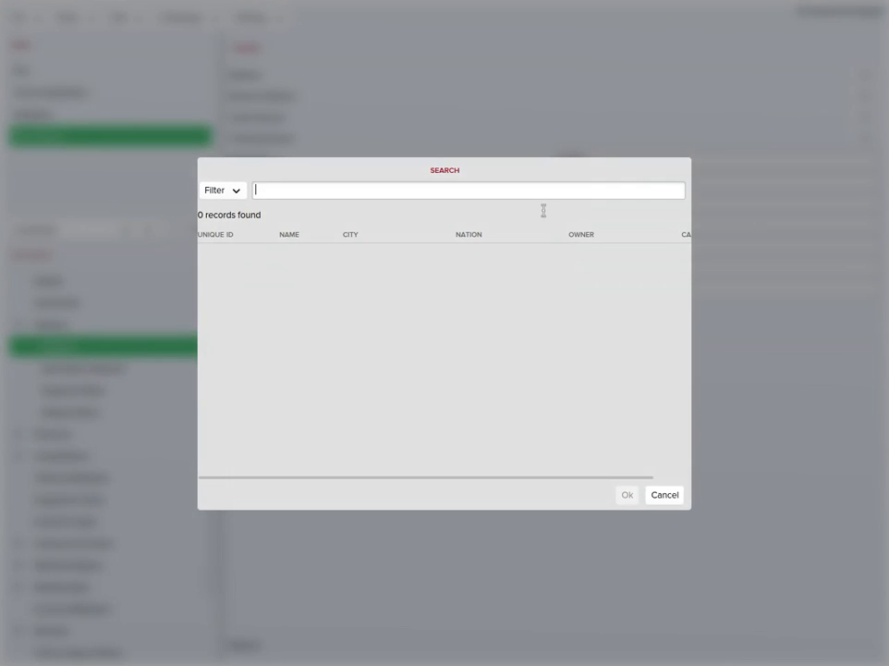
key(Return)
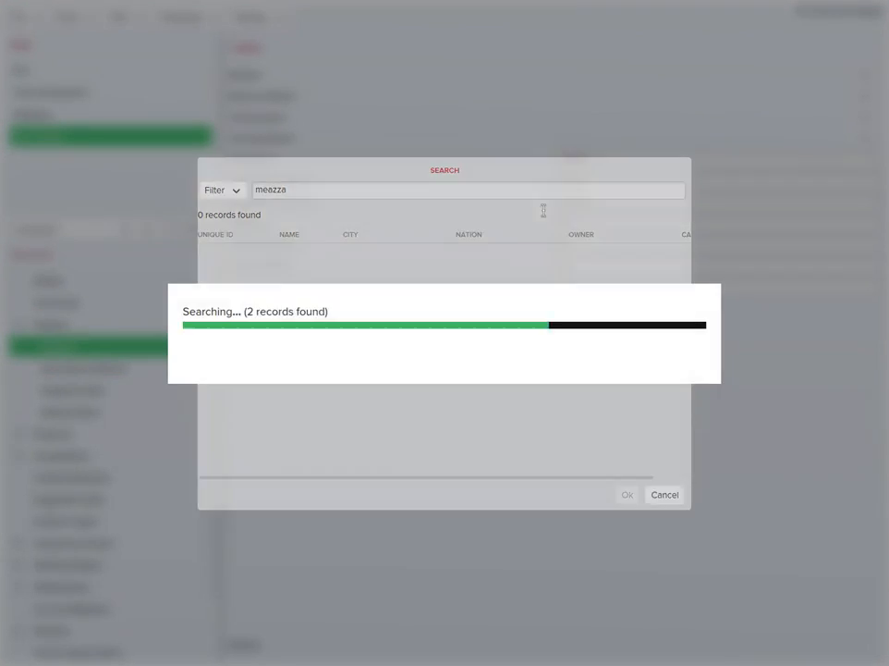
double_click(338, 258)
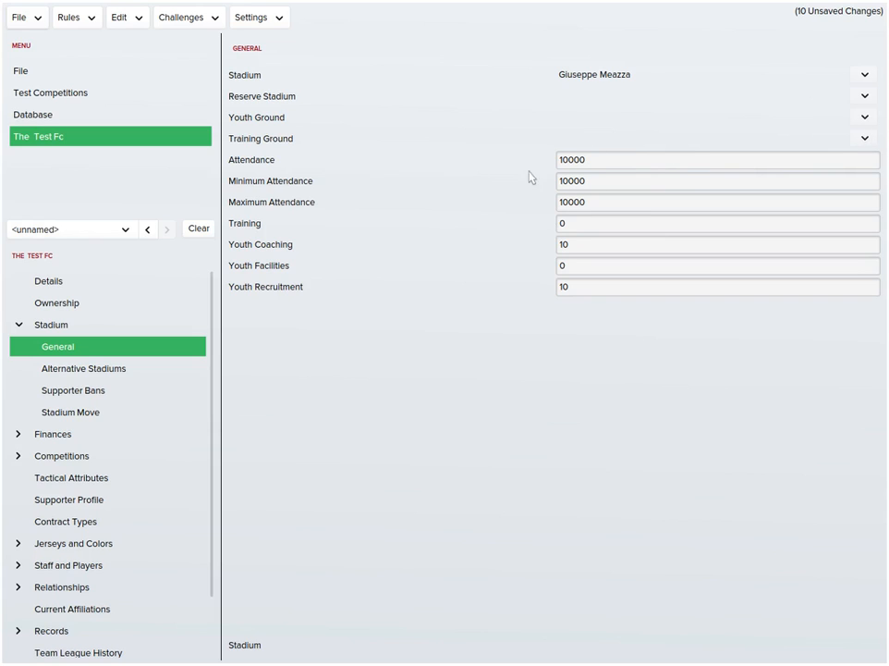
Step: In the stadium move settings, find Olympisch Stadion (Kiel) by searching for oly, assign it as the new stadium and enable the leave date
click(126, 381)
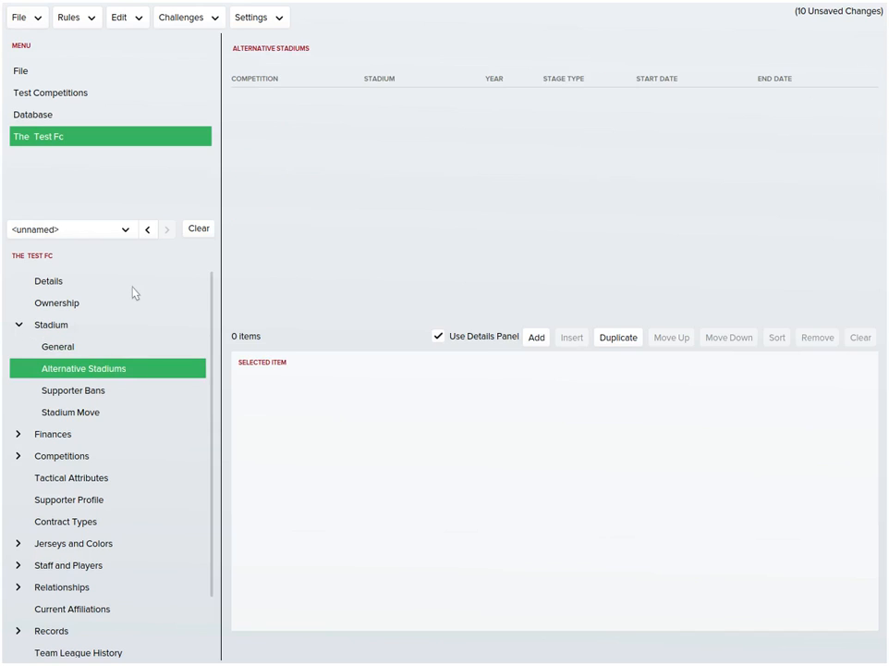
click(143, 414)
click(130, 440)
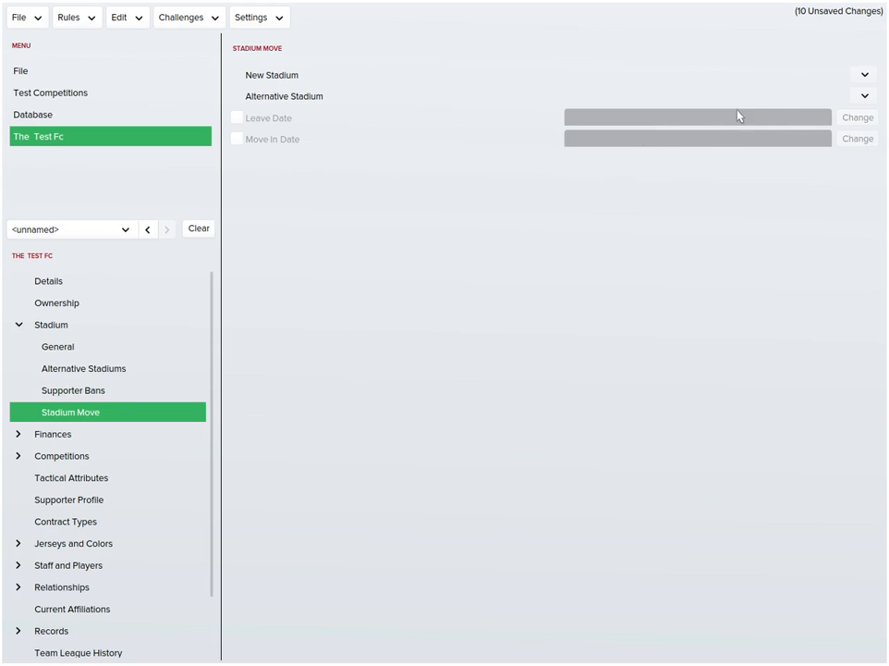
click(864, 75)
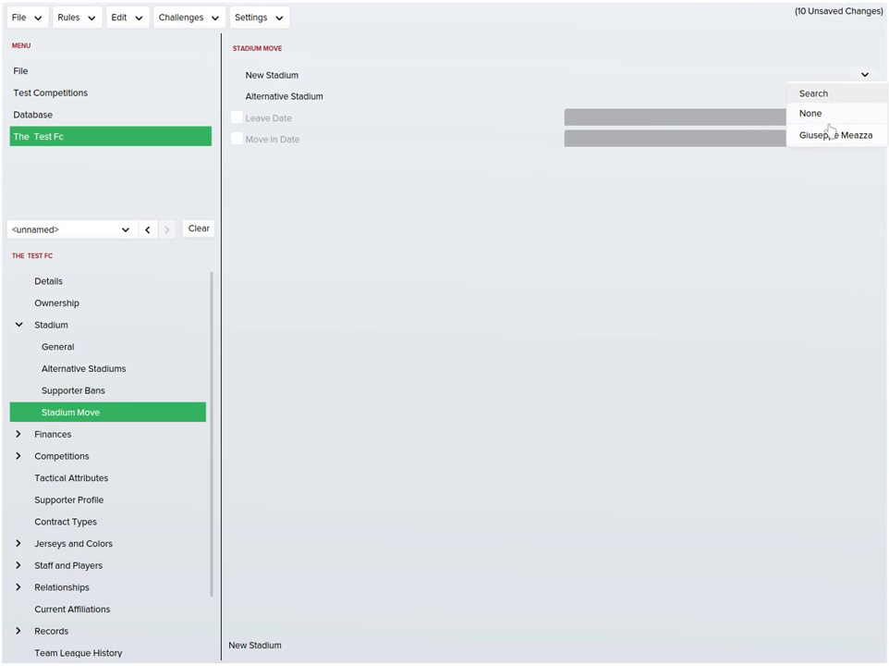
click(853, 94)
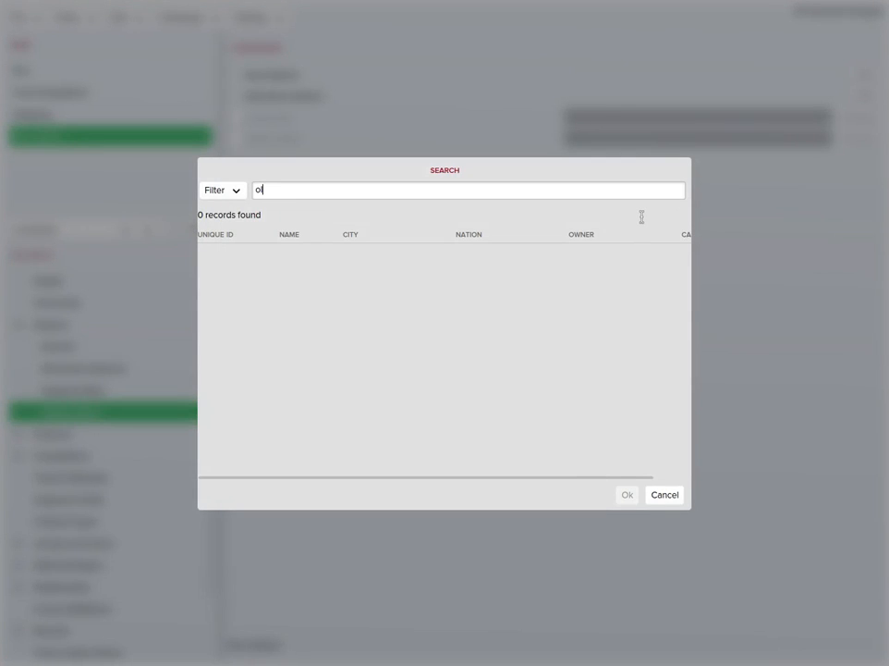
text(olympico)
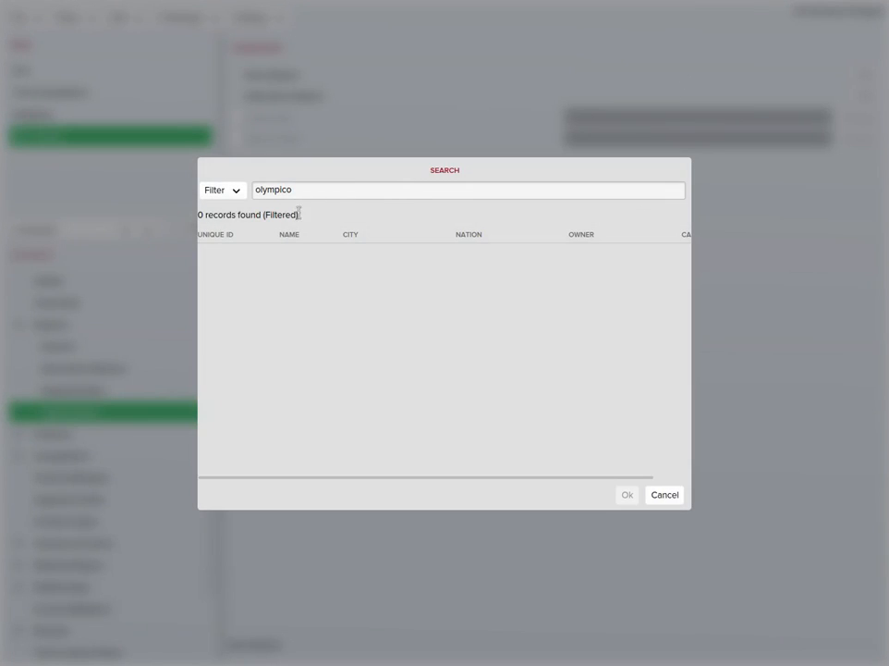
drag(294, 190, 275, 215)
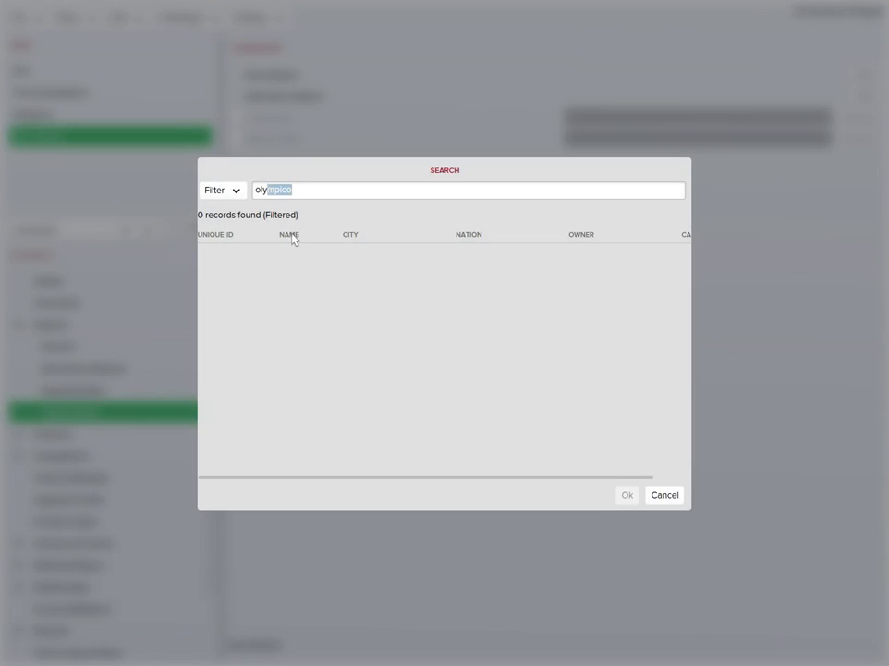
key(BackSpace)
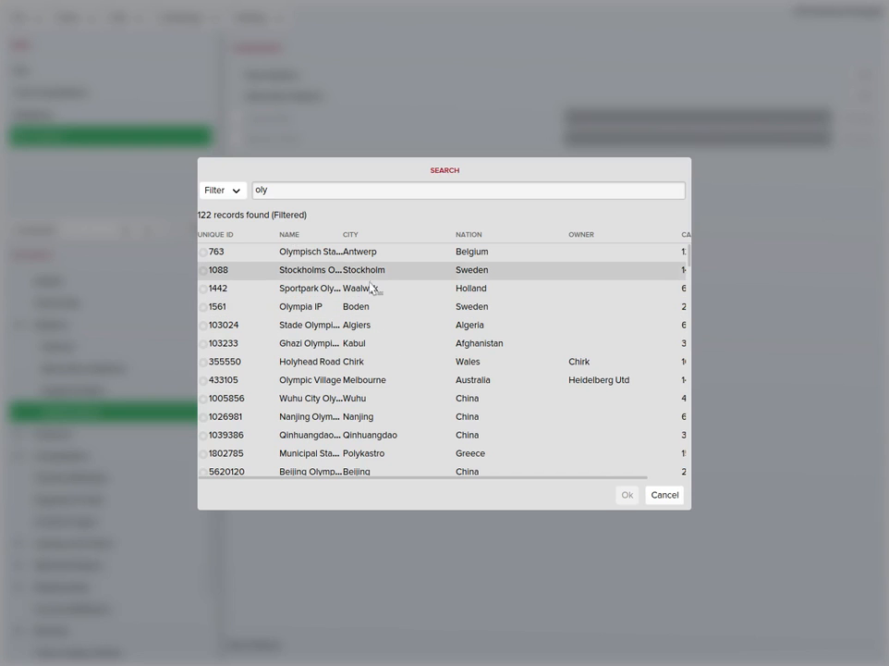
double_click(371, 258)
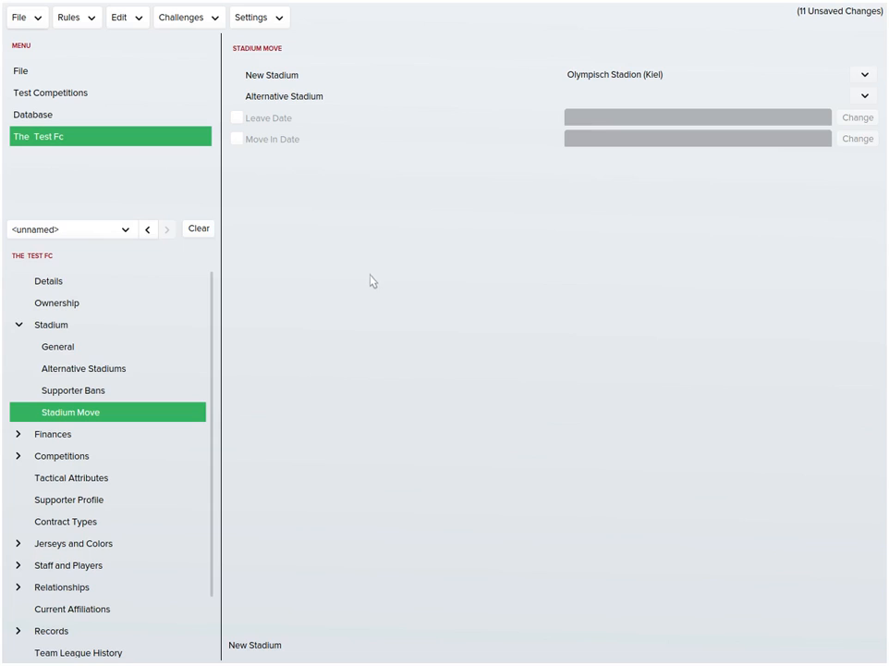
click(237, 118)
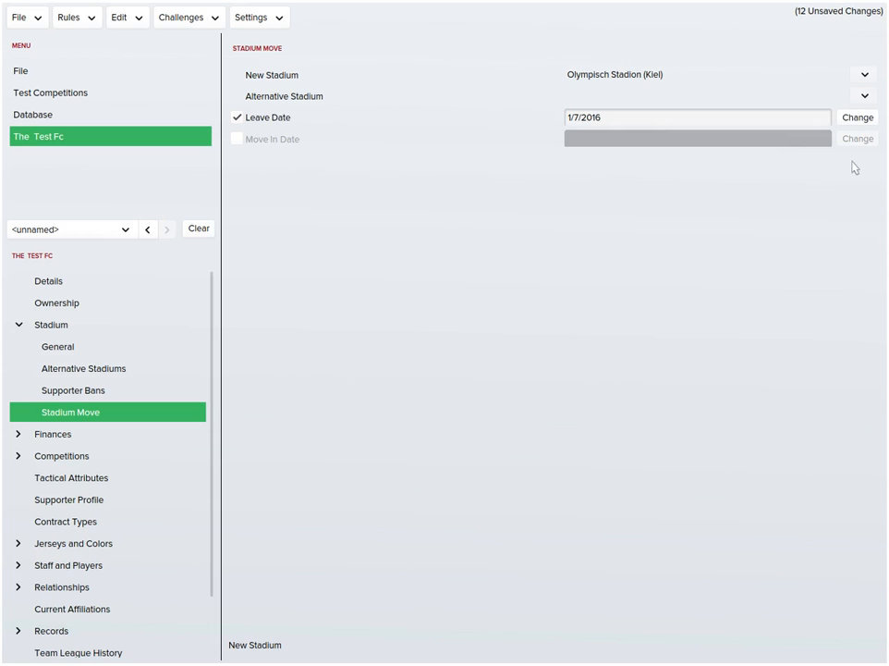
click(856, 118)
click(482, 228)
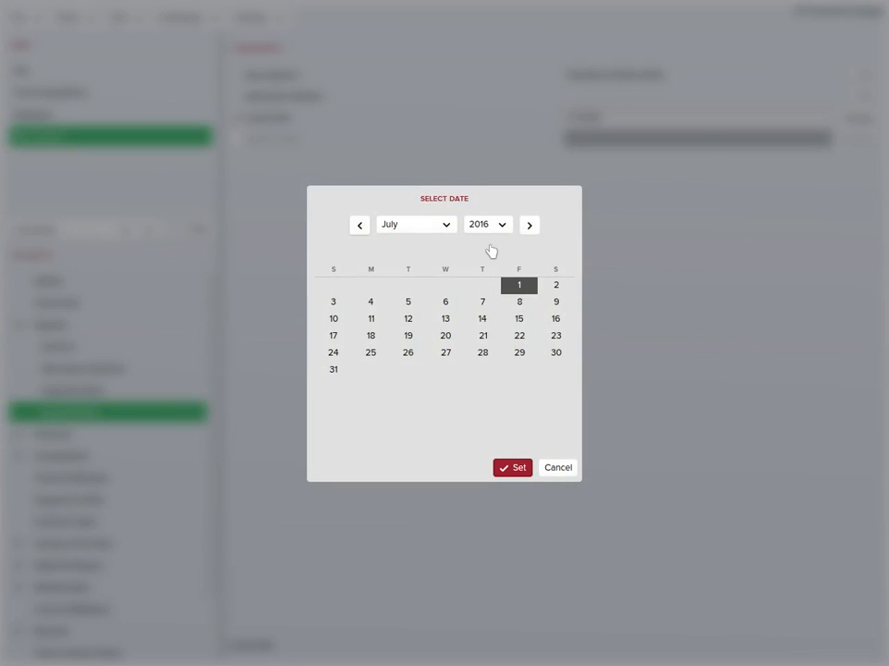
click(500, 305)
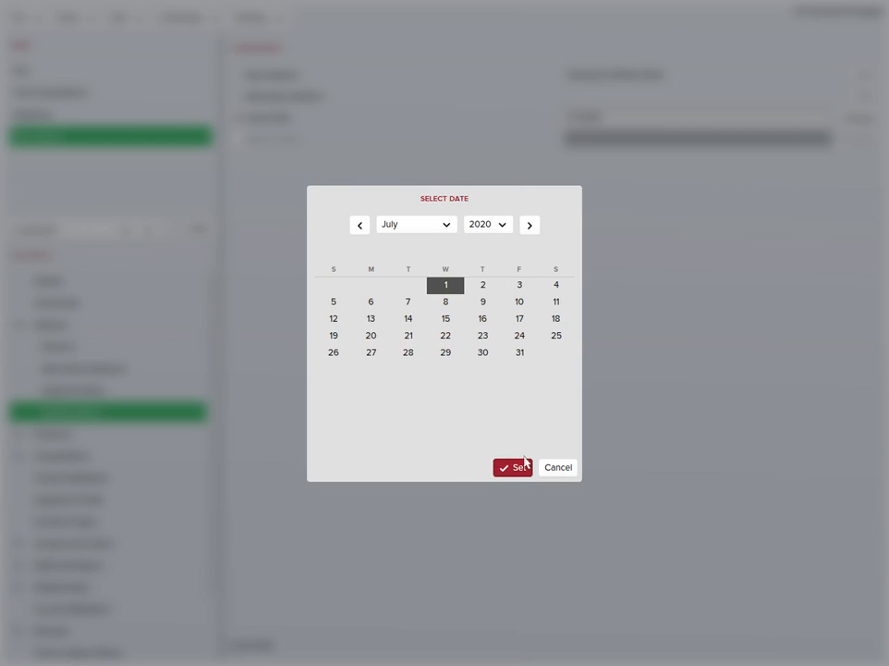
click(479, 228)
scroll(486, 418, down, 1)
scroll(485, 418, down, 12)
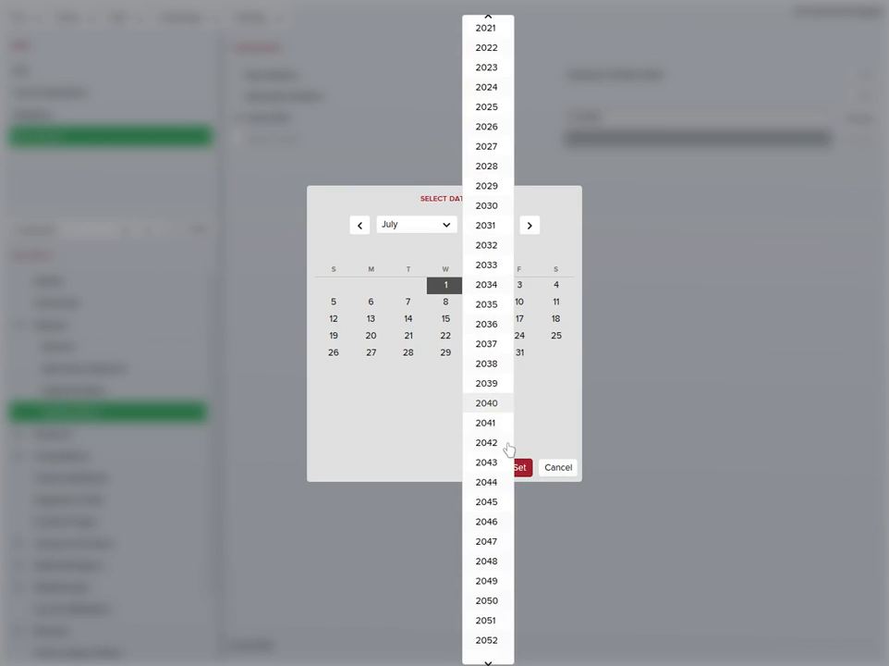
scroll(502, 462, down, 5)
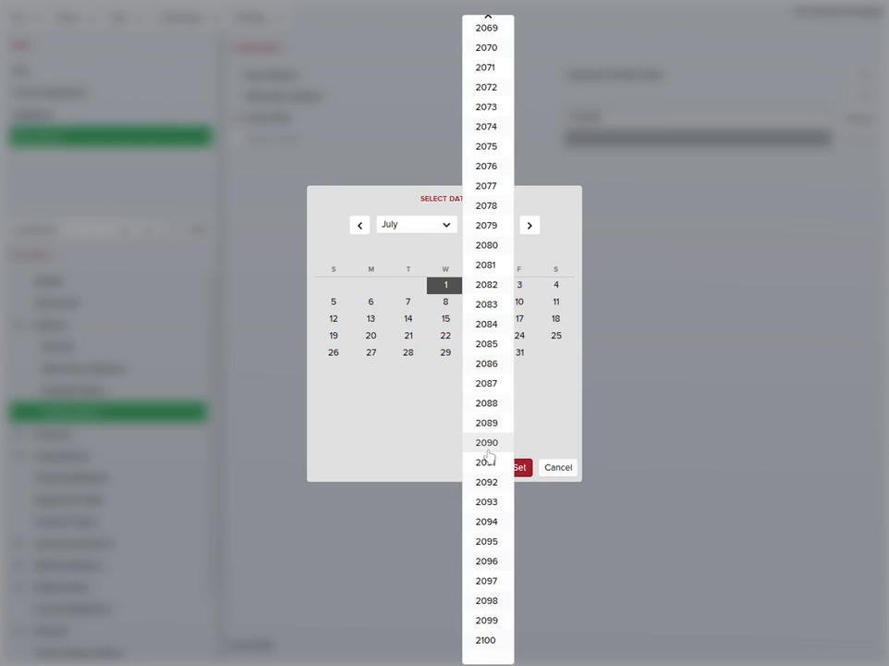
click(611, 502)
click(565, 465)
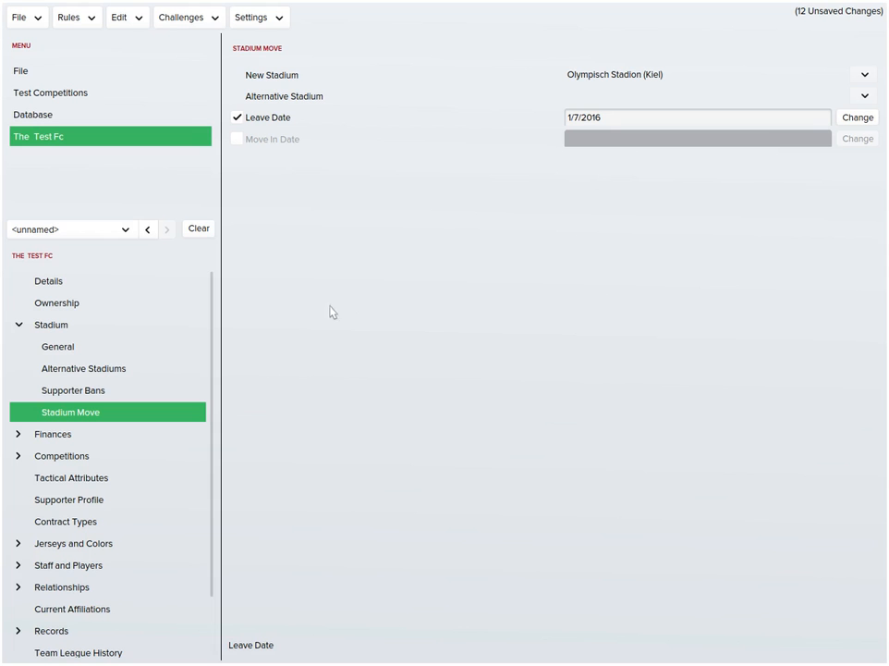
Step: In the club's general finance settings, set the balance to £500,000
click(159, 434)
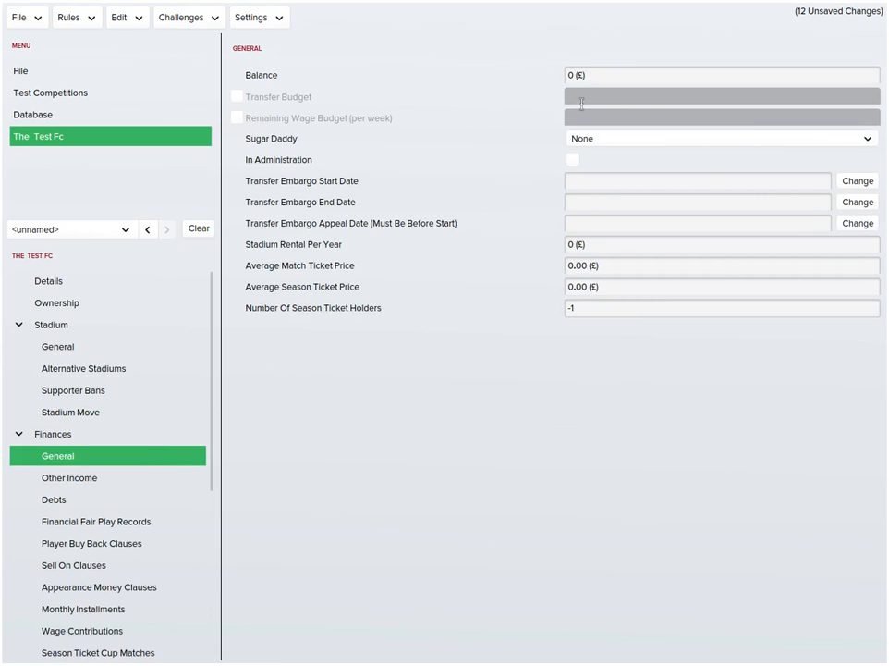
click(572, 74)
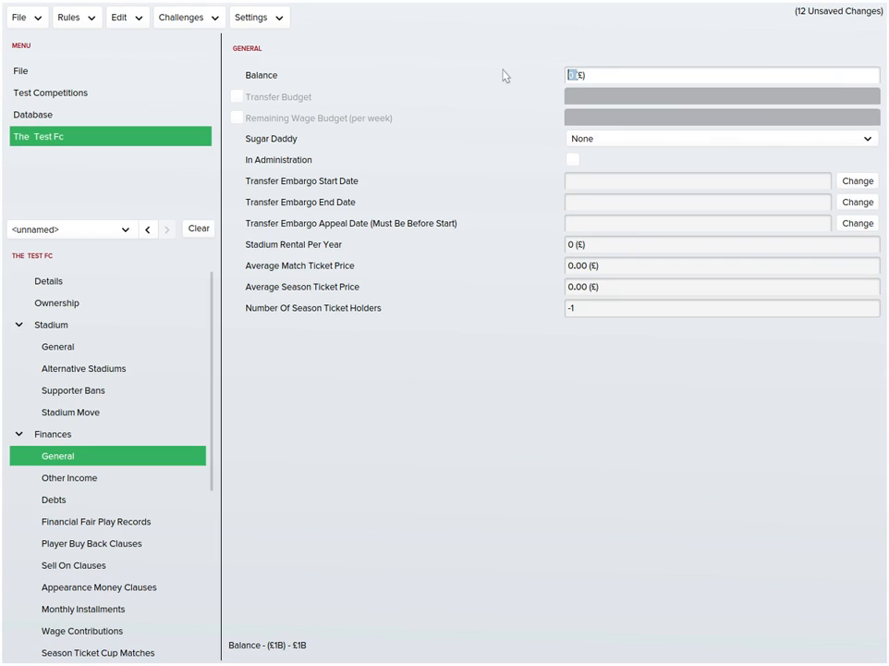
text(500,00)
click(690, 298)
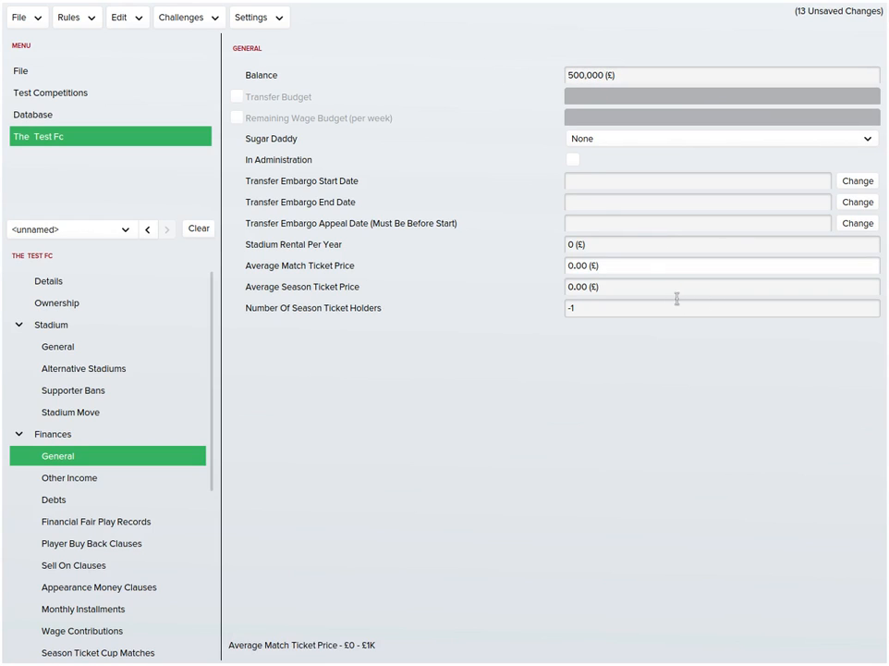
Step: Try to raise the club's balance by adding another zero to the amount
click(600, 77)
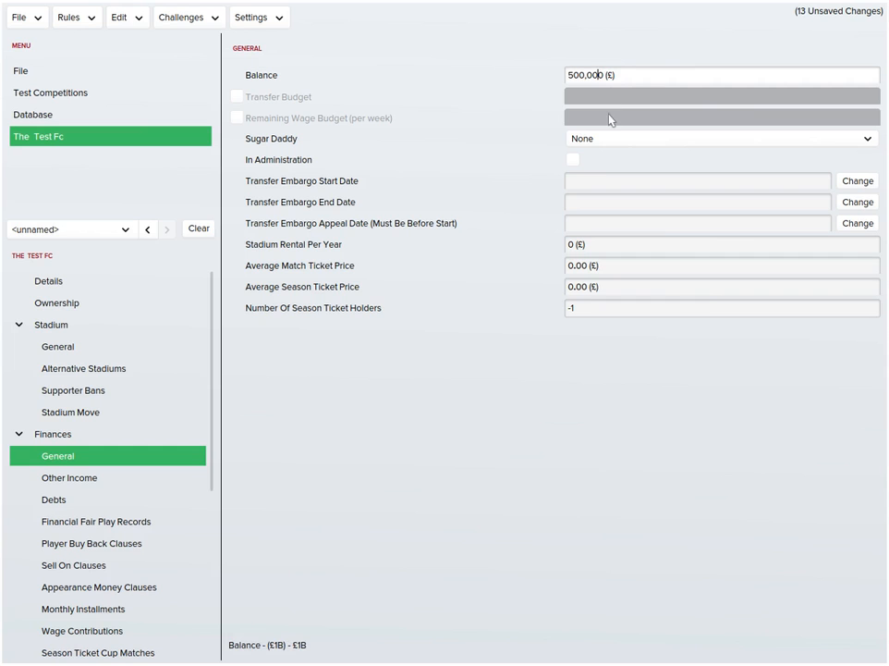
text(0)
click(670, 297)
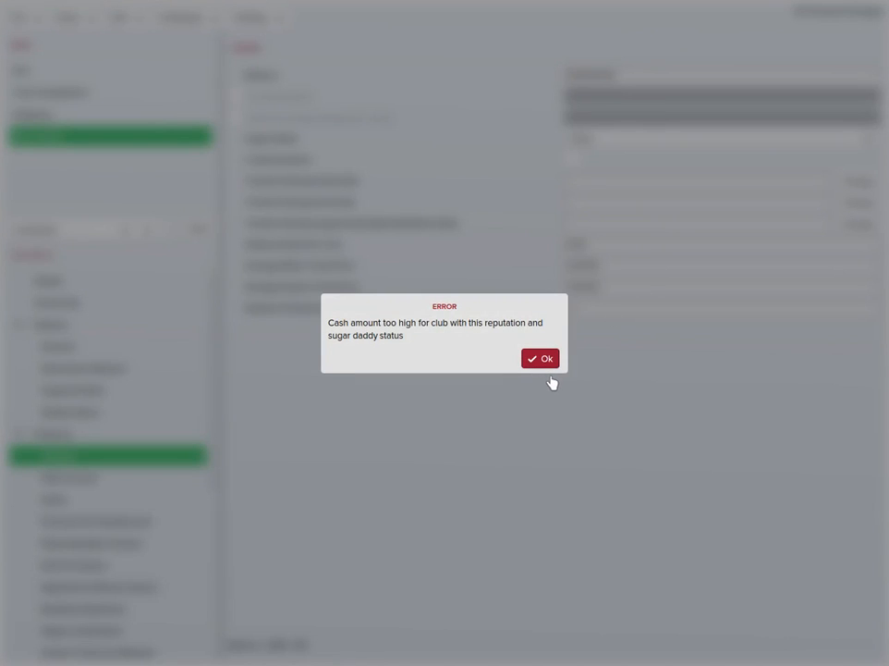
click(549, 370)
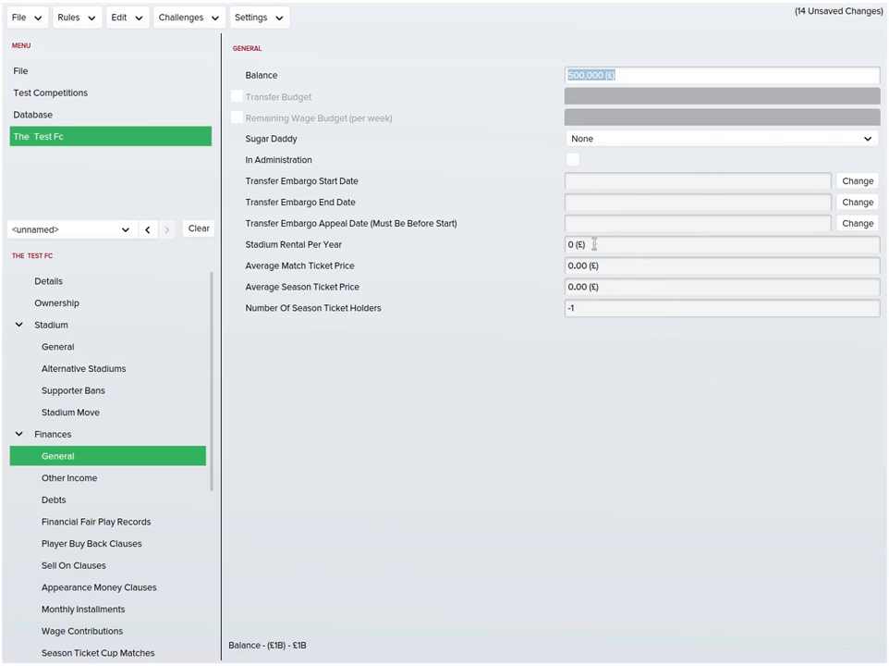
Step: Set the club's Sugar Daddy status to Foreground
click(629, 138)
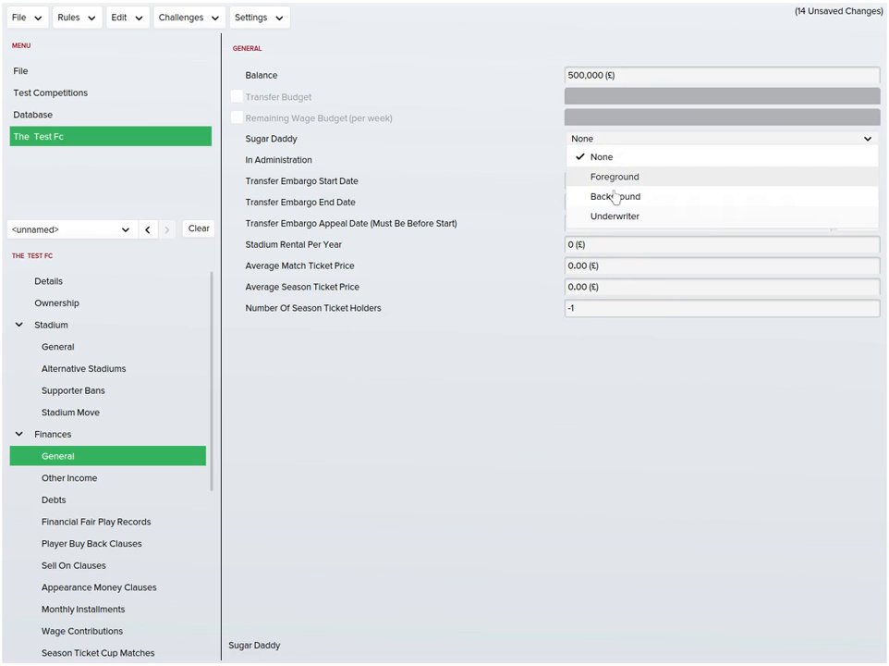
click(617, 174)
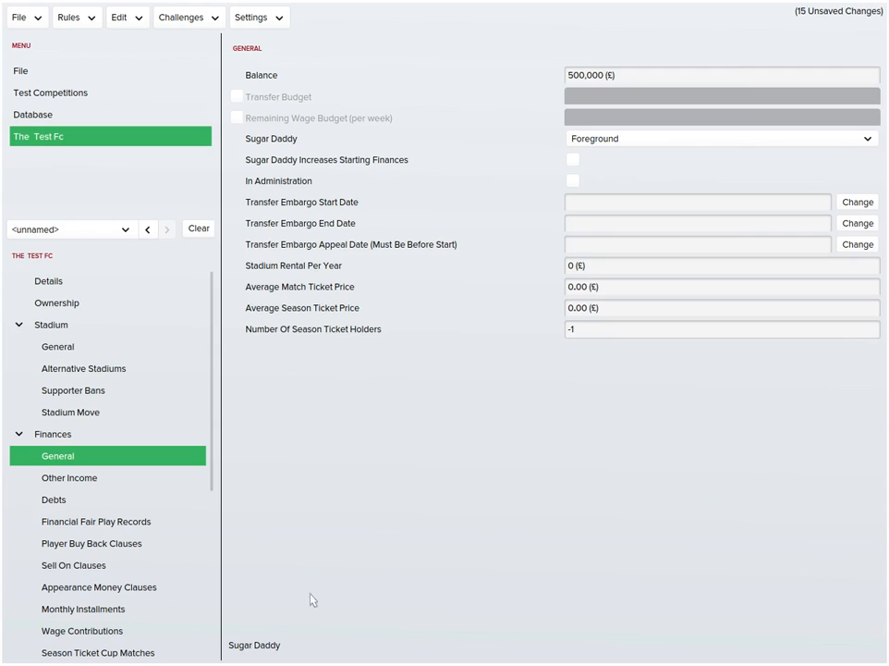
Step: Review the club's remaining finance sections, from Other Income and Debts through the clauses, installments and Wage Contributions to Season Ticket Cup Matches
click(129, 501)
click(169, 479)
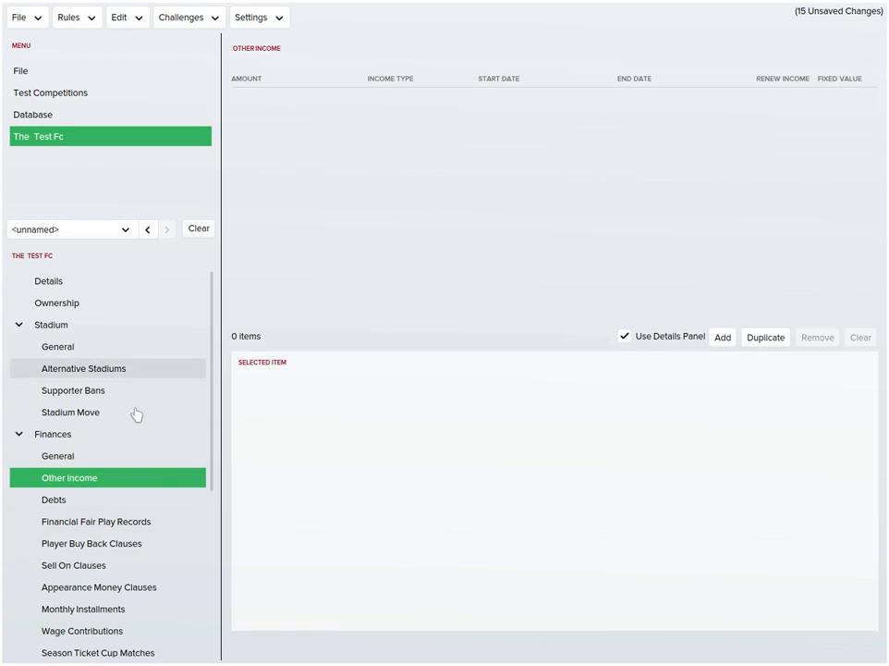
click(107, 500)
click(106, 521)
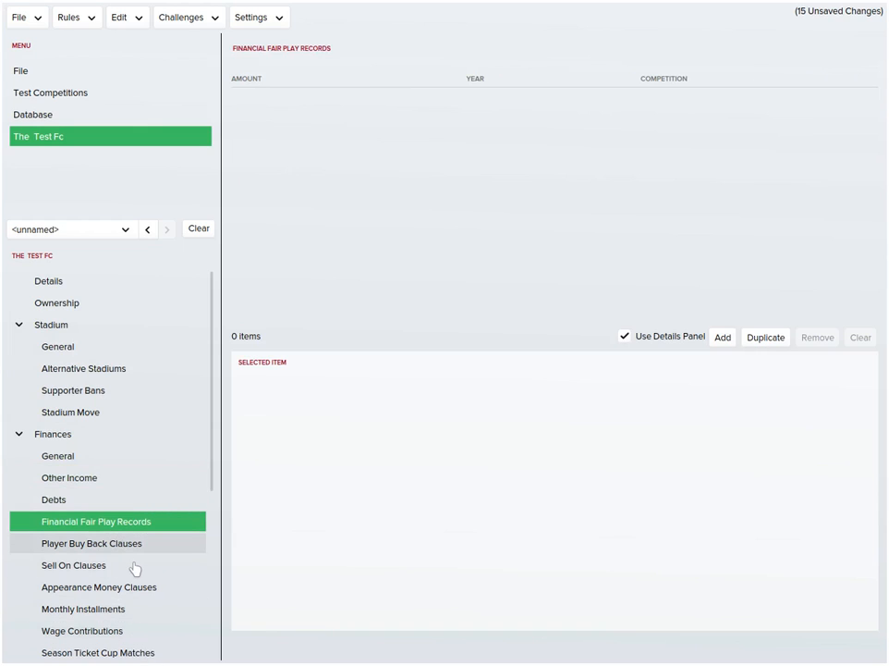
click(135, 548)
click(143, 565)
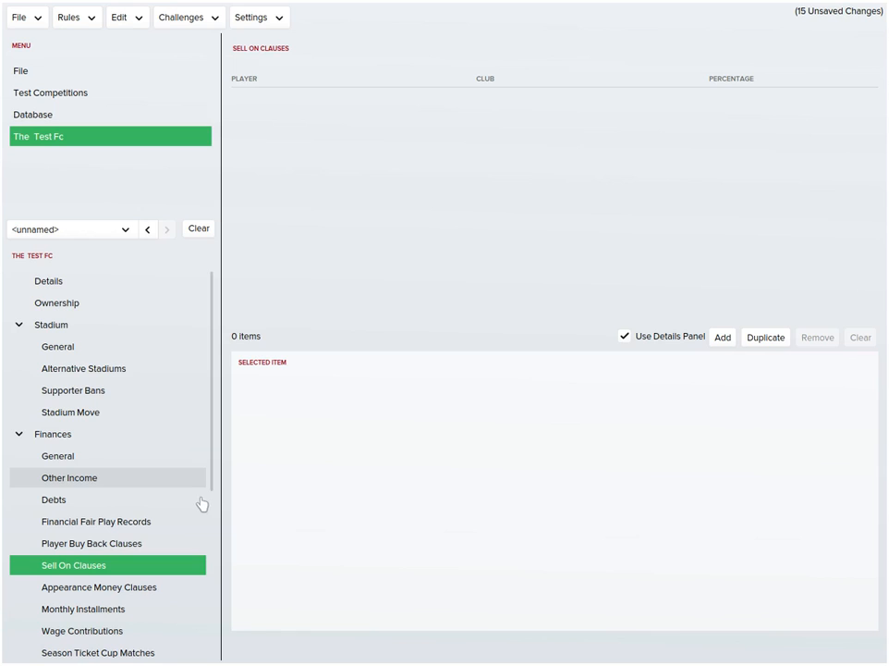
drag(218, 510, 218, 650)
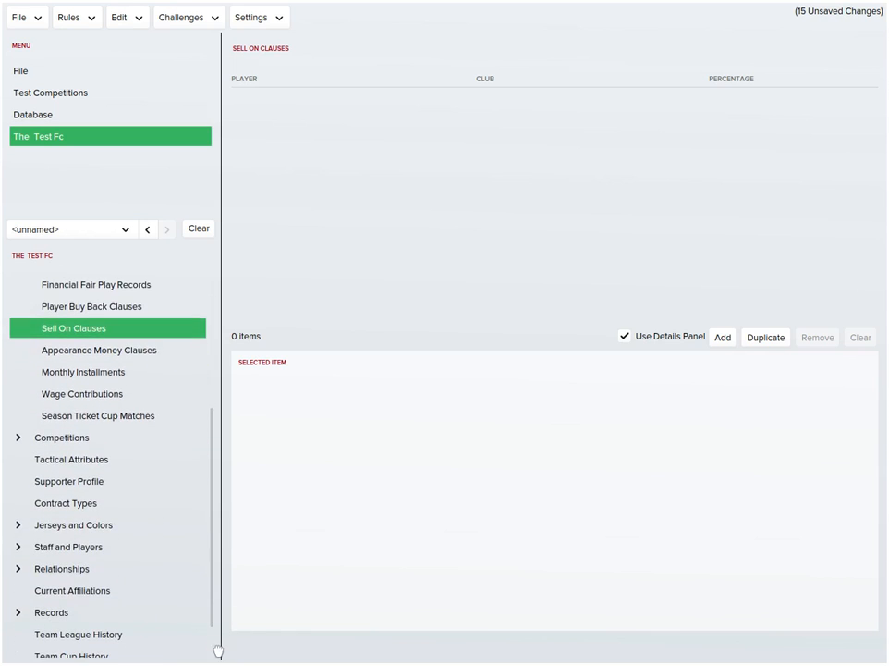
click(102, 372)
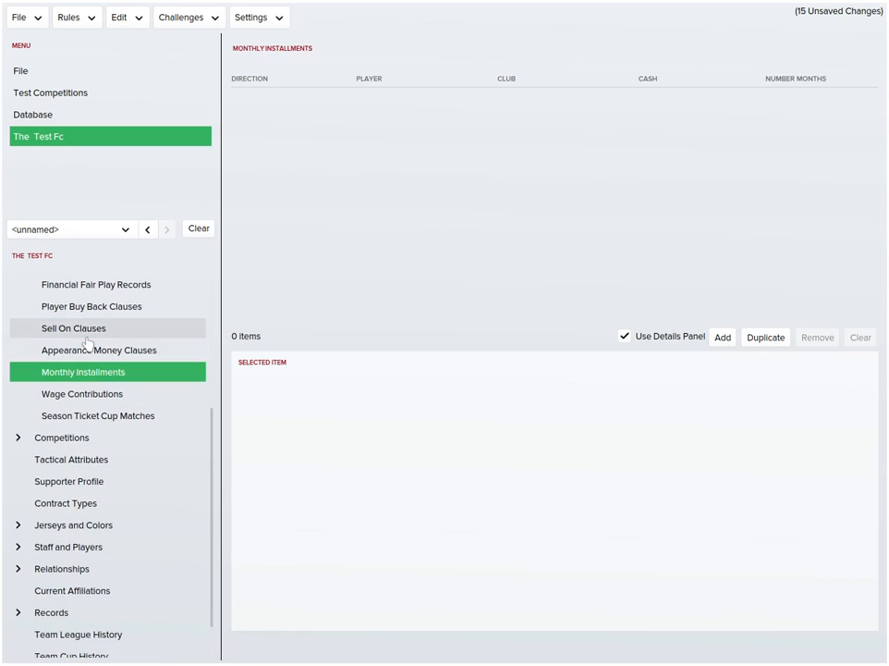
click(89, 350)
click(109, 401)
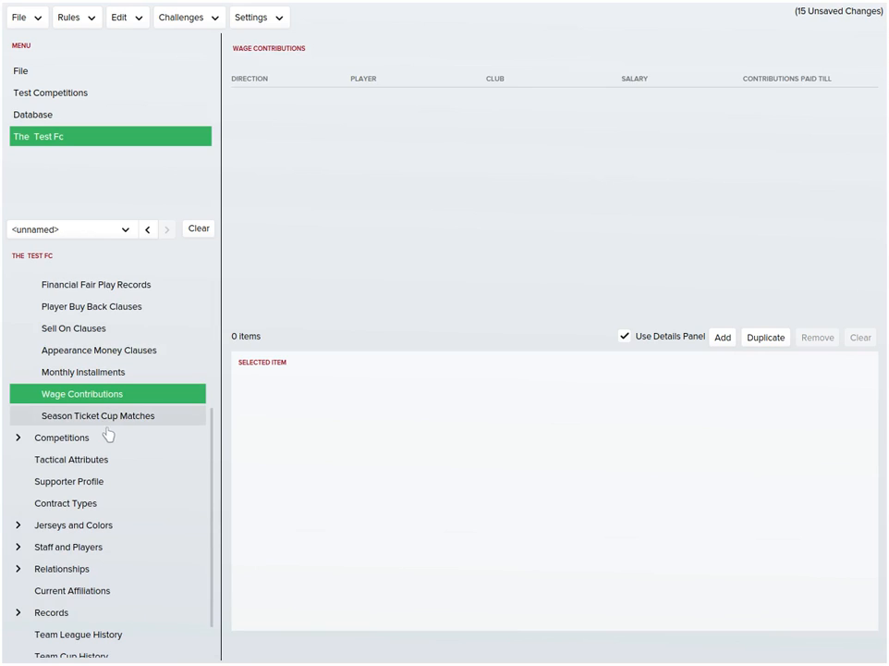
click(109, 421)
Step: In the club's general competition settings, try to choose its Division by searching the competitions for "serie a"
click(119, 459)
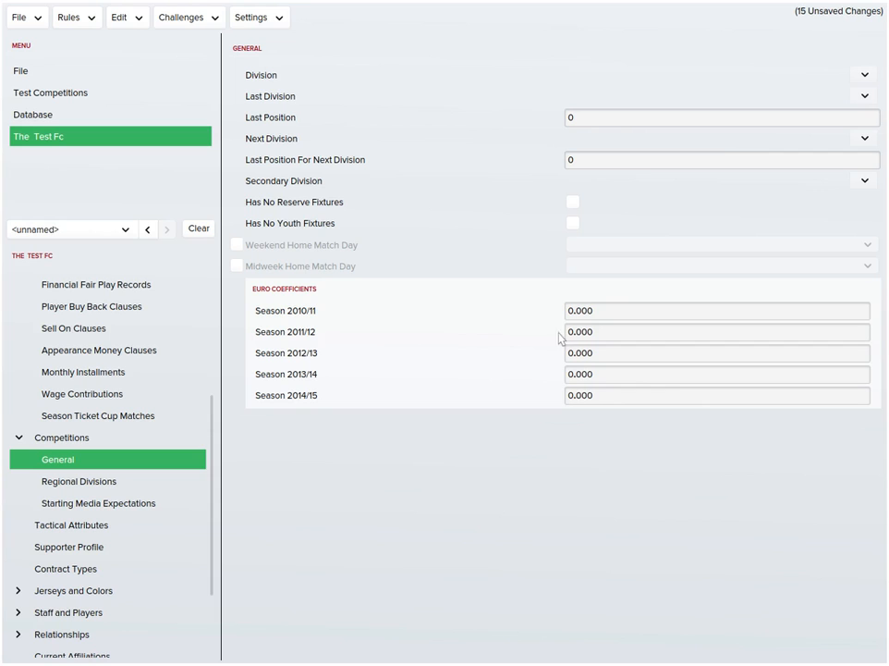
click(864, 96)
click(857, 94)
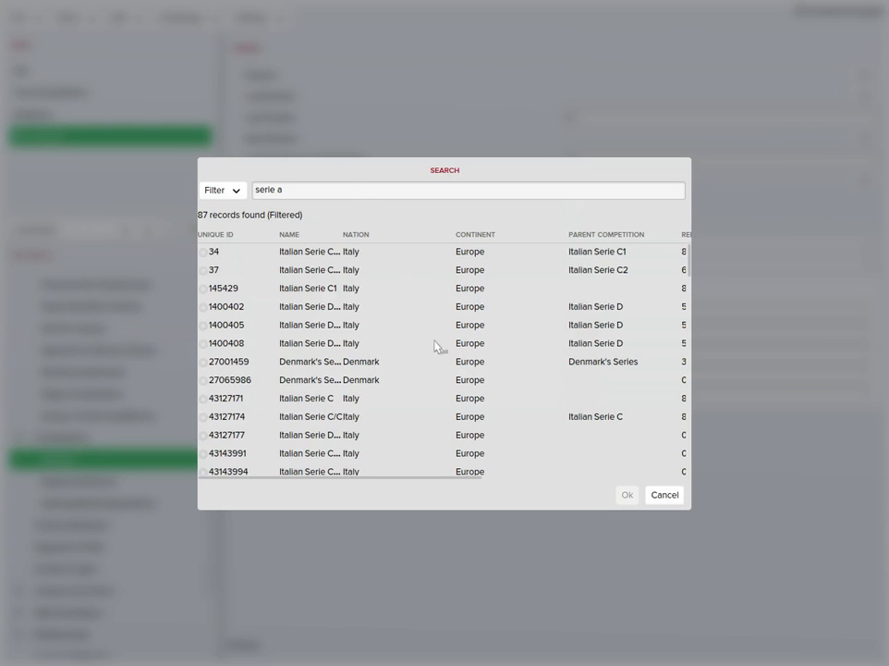
scroll(435, 398, down, 3)
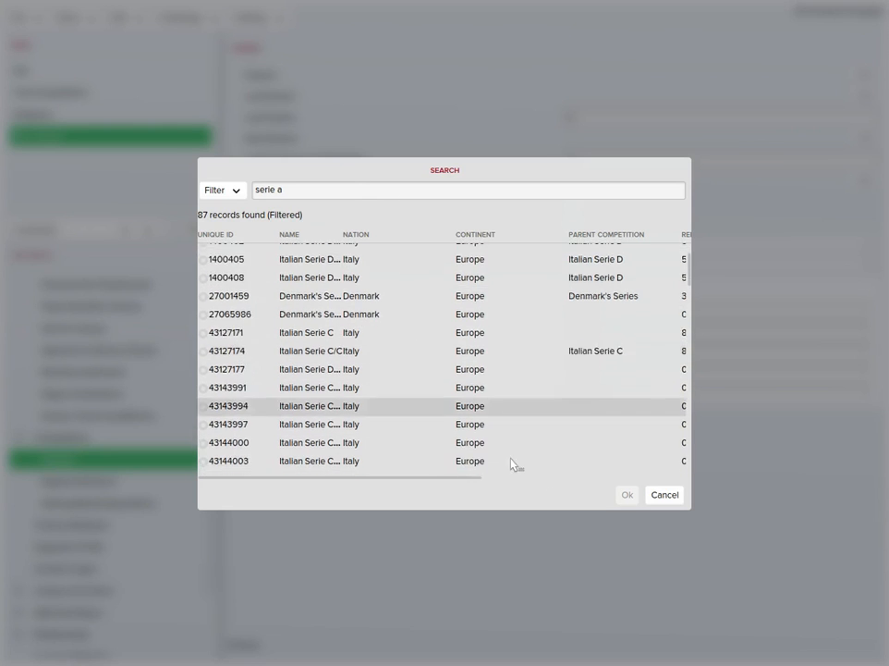
scroll(512, 462, right, 5)
key(Escape)
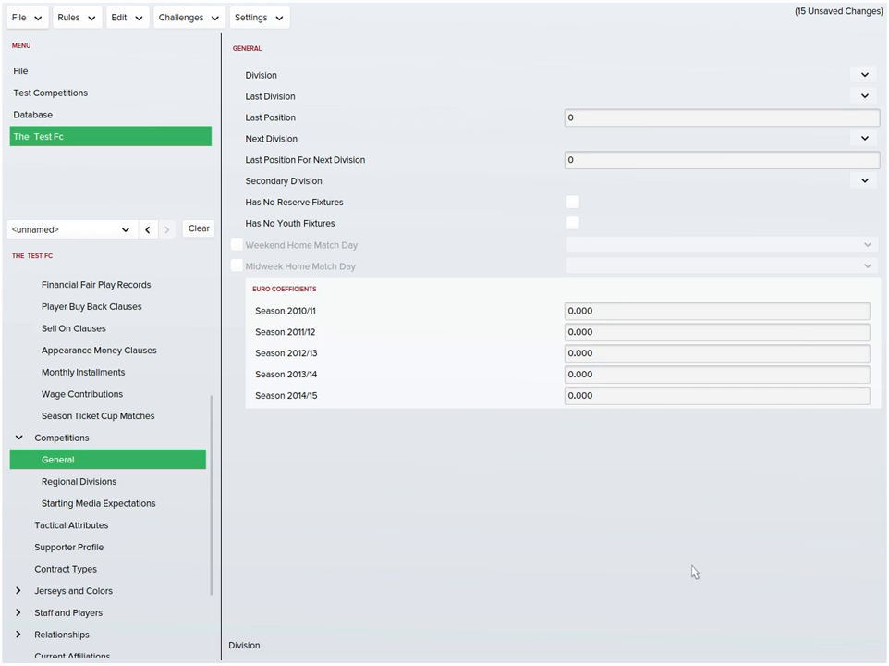
Step: Find Italy's Serie A among the database competitions by searching for "serie a", and examine its list of teams
click(56, 115)
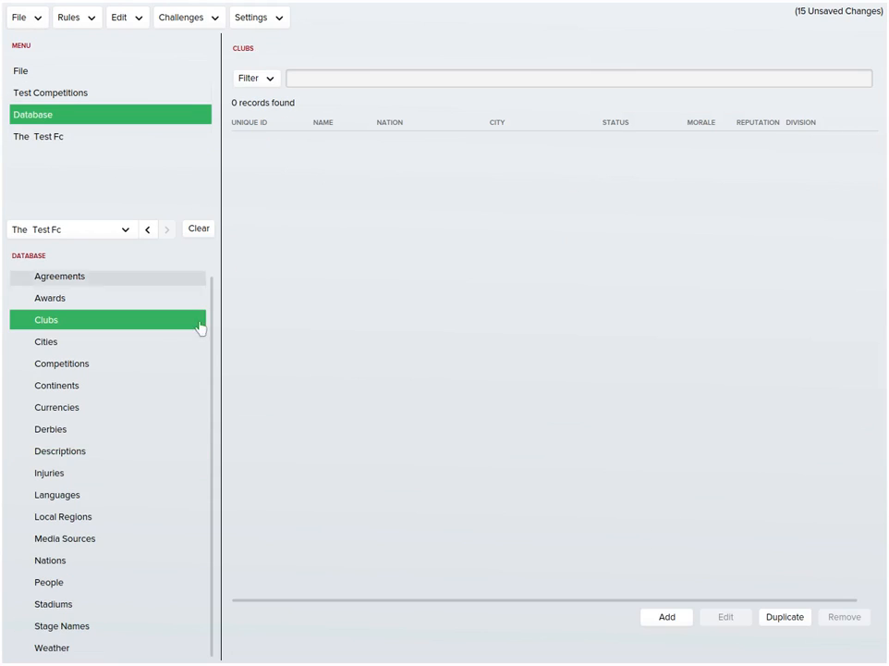
click(179, 390)
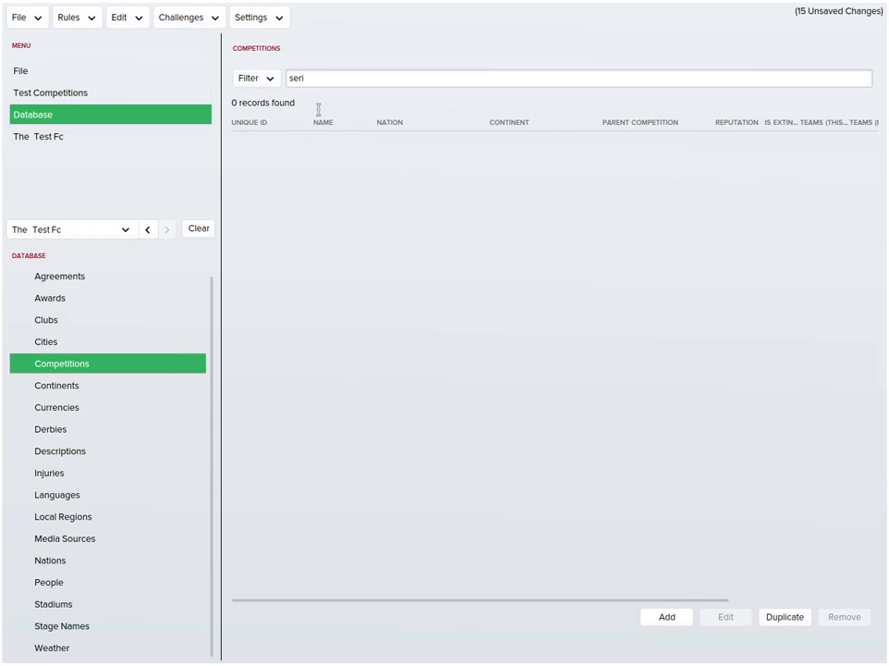
text(a)
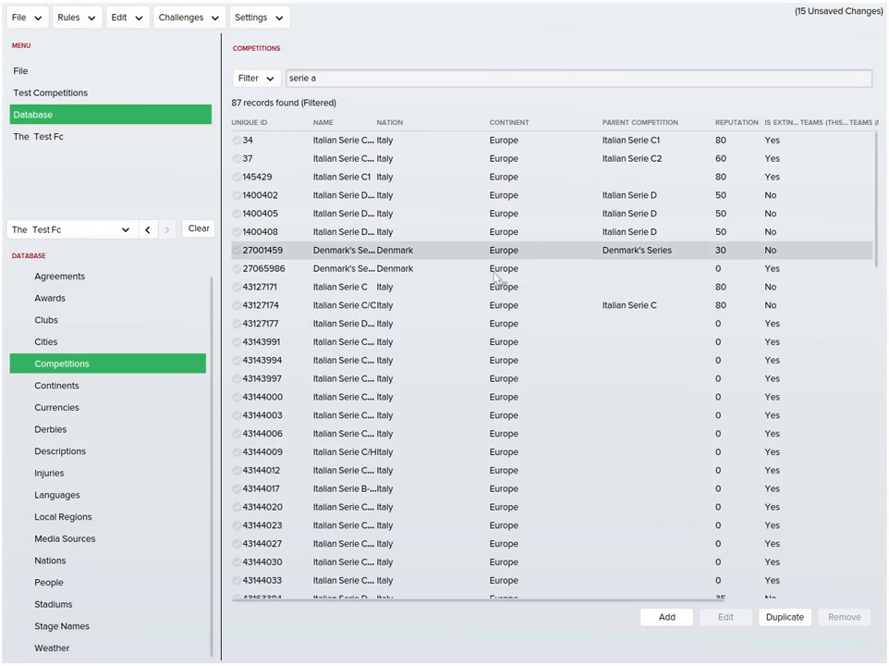
scroll(504, 282, down, 5)
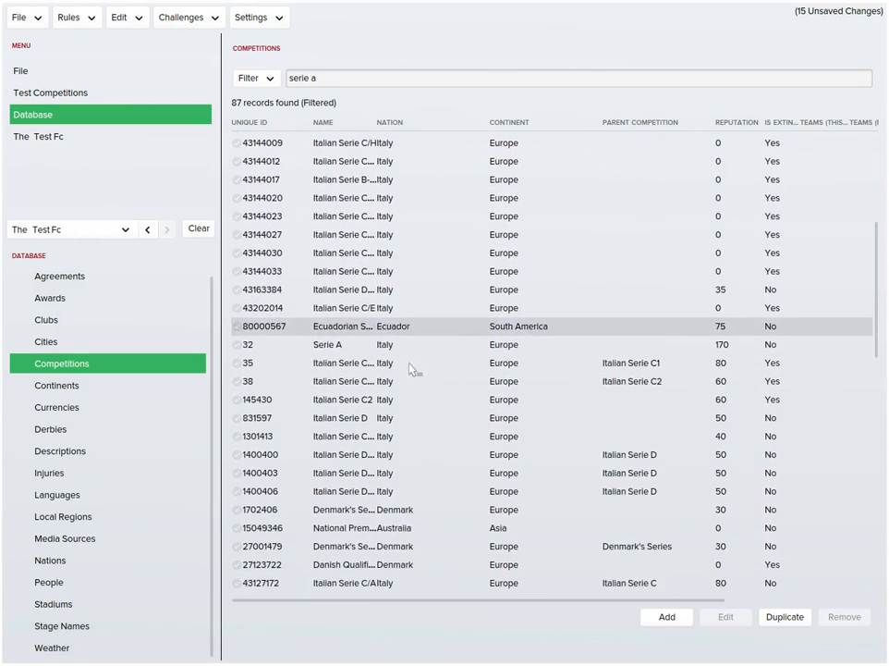
double_click(403, 334)
click(92, 303)
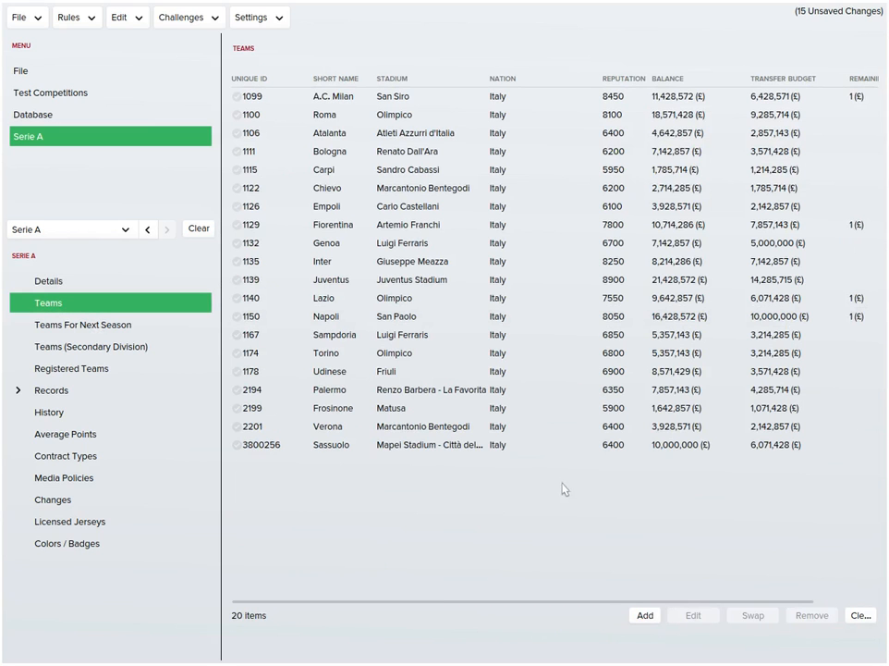
click(518, 426)
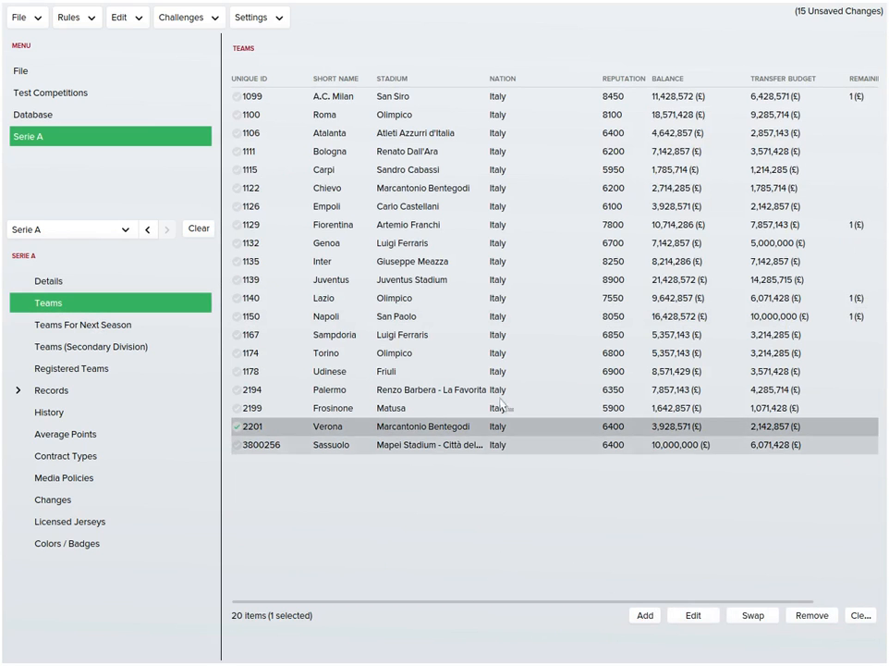
Step: Return to The Test Fc and review its Tactical Attributes, Supporter Profile and Contract Types
click(72, 117)
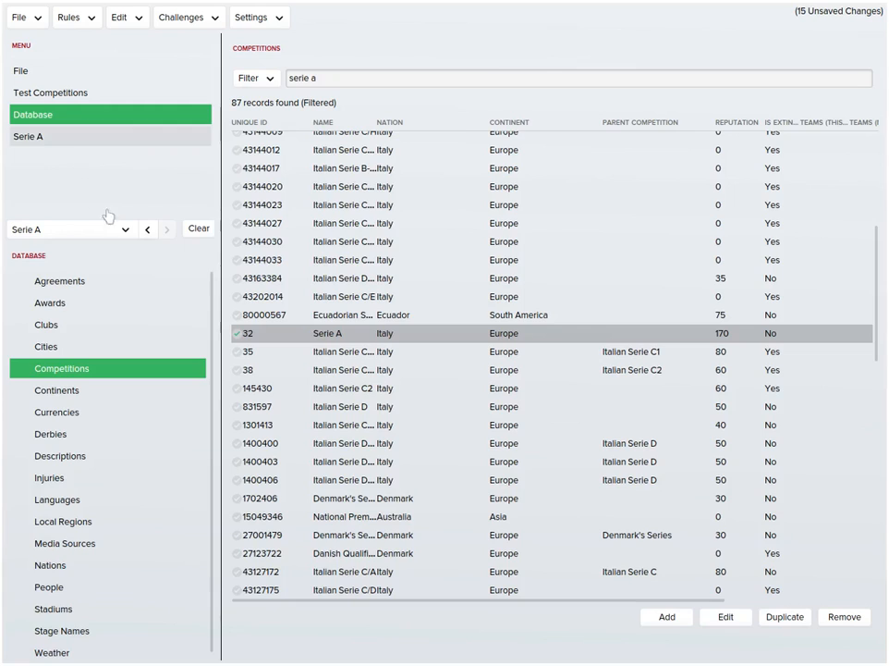
click(148, 231)
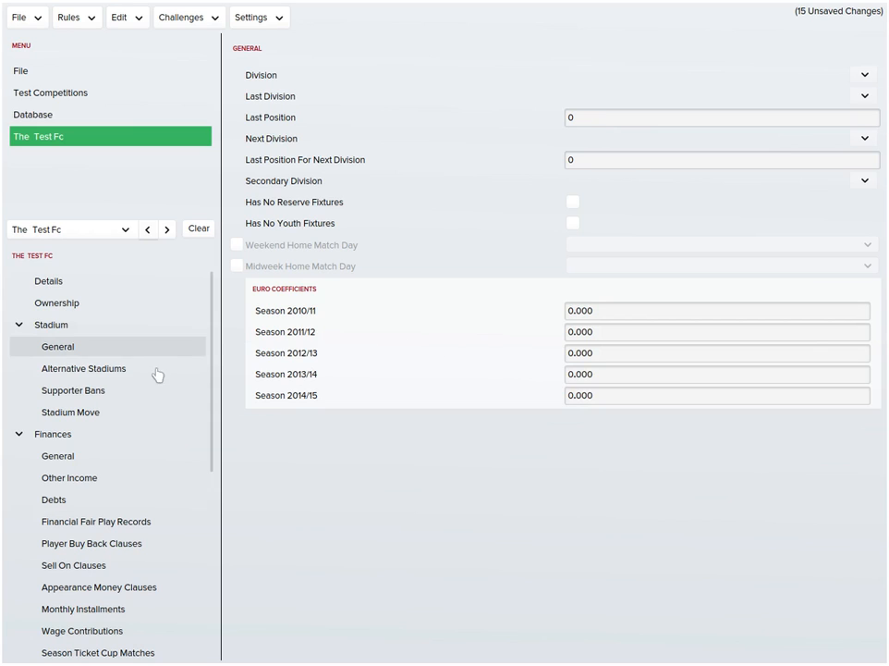
scroll(167, 415, down, 3)
scroll(168, 518, down, 8)
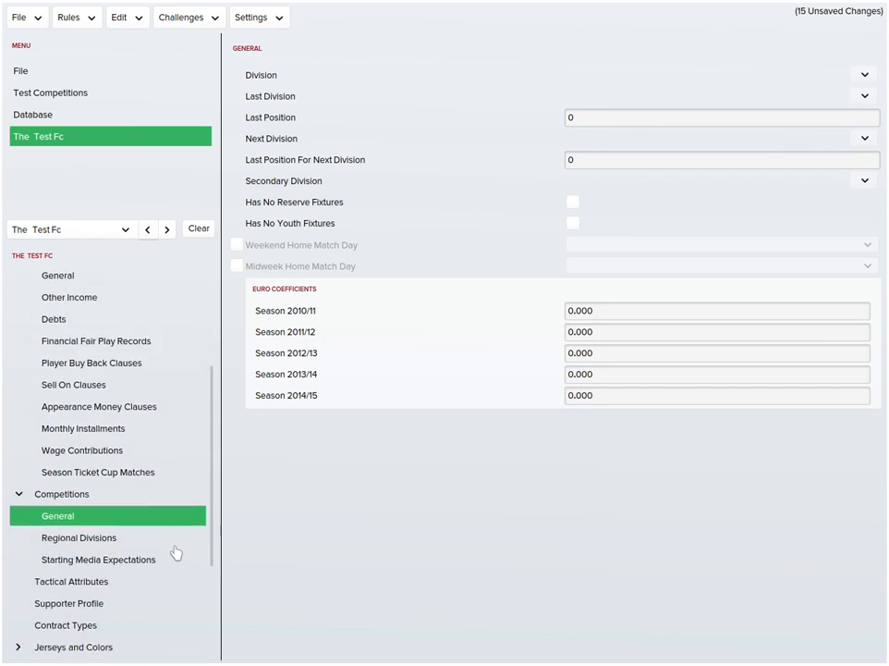
click(114, 489)
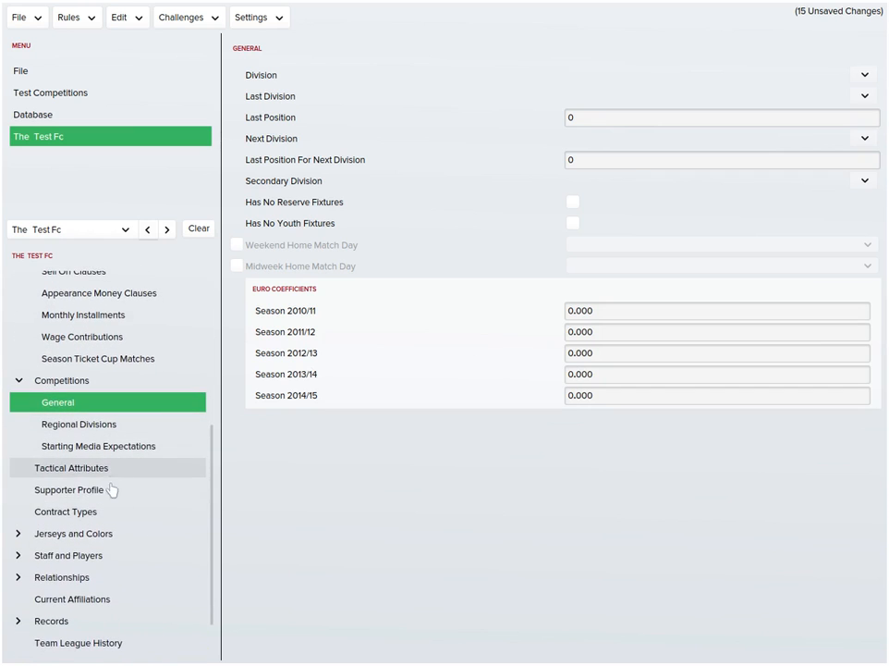
click(111, 513)
click(106, 471)
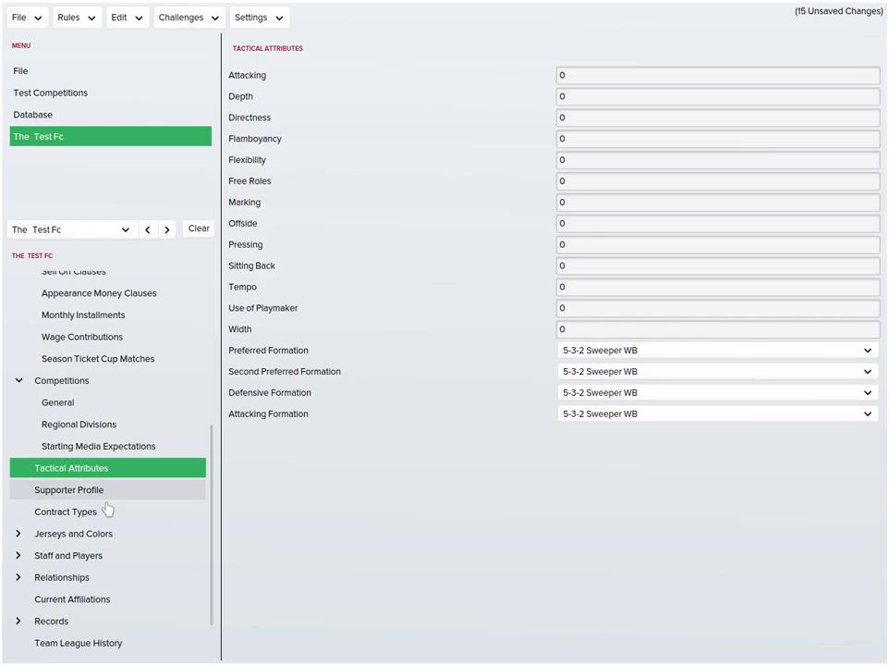
click(104, 490)
click(95, 513)
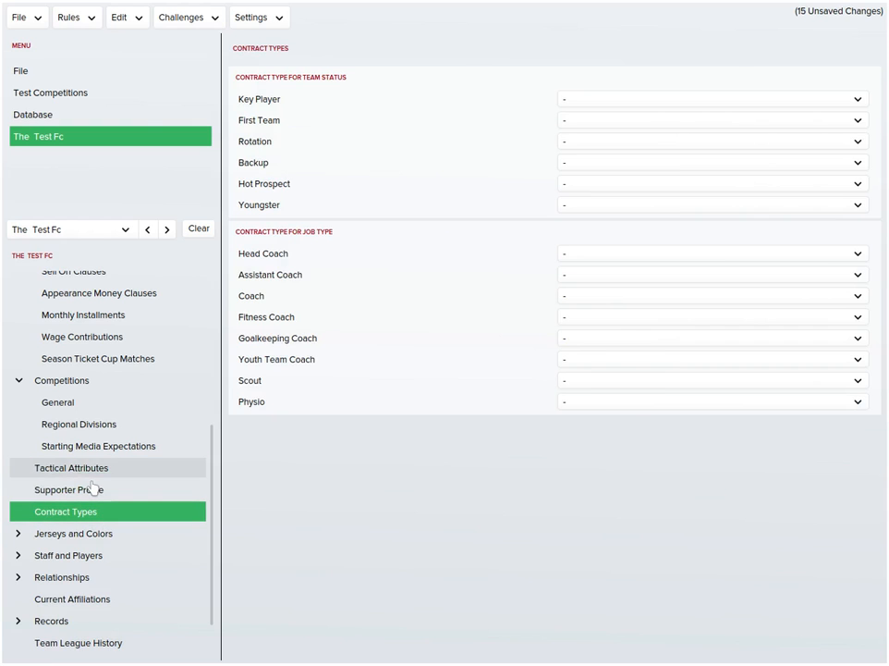
click(96, 469)
Step: Try the Icon and Text types on the home kit's Jersey entry and set it back to Jersey
click(120, 533)
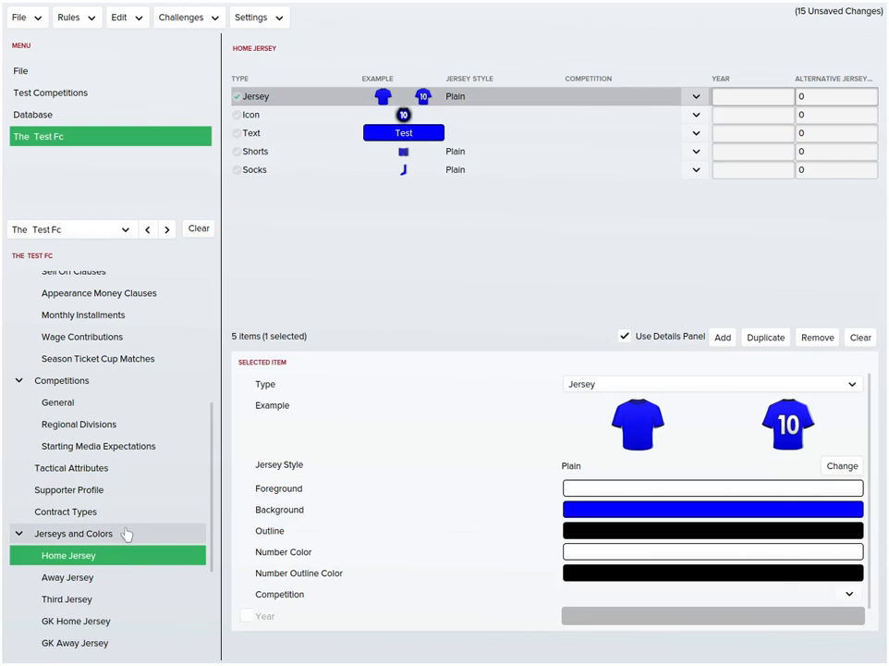
click(682, 383)
click(659, 422)
click(647, 384)
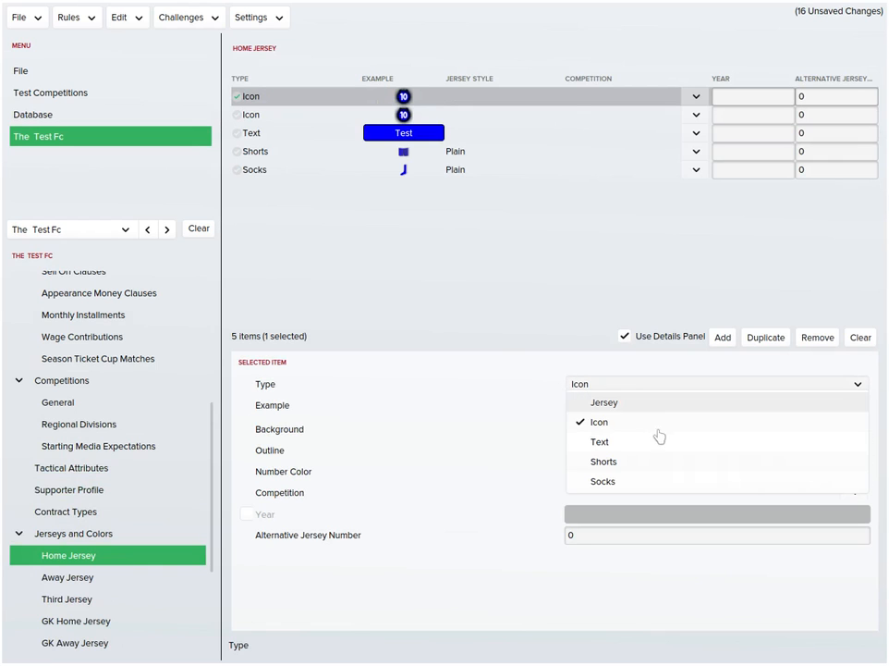
click(649, 441)
click(618, 389)
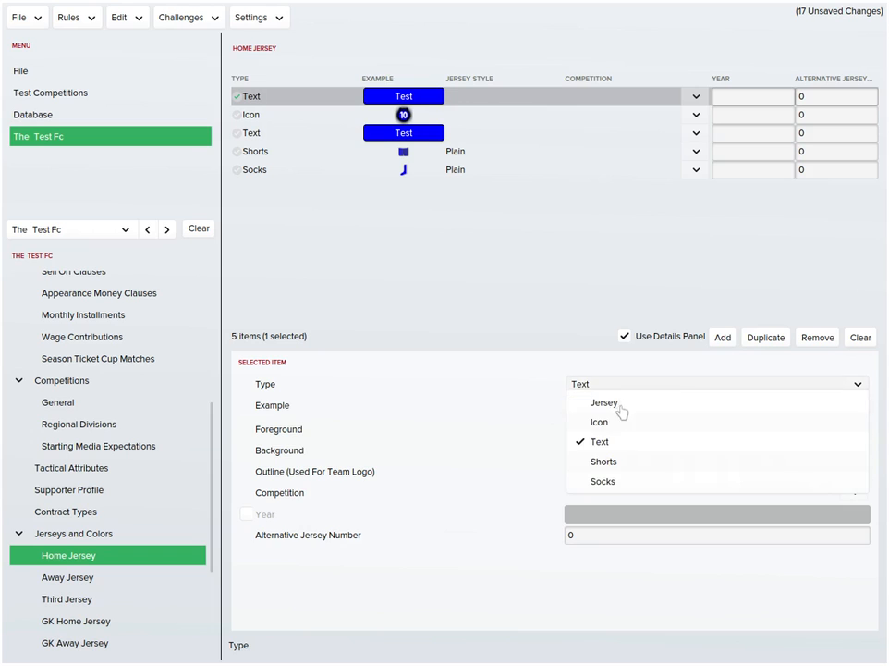
click(621, 404)
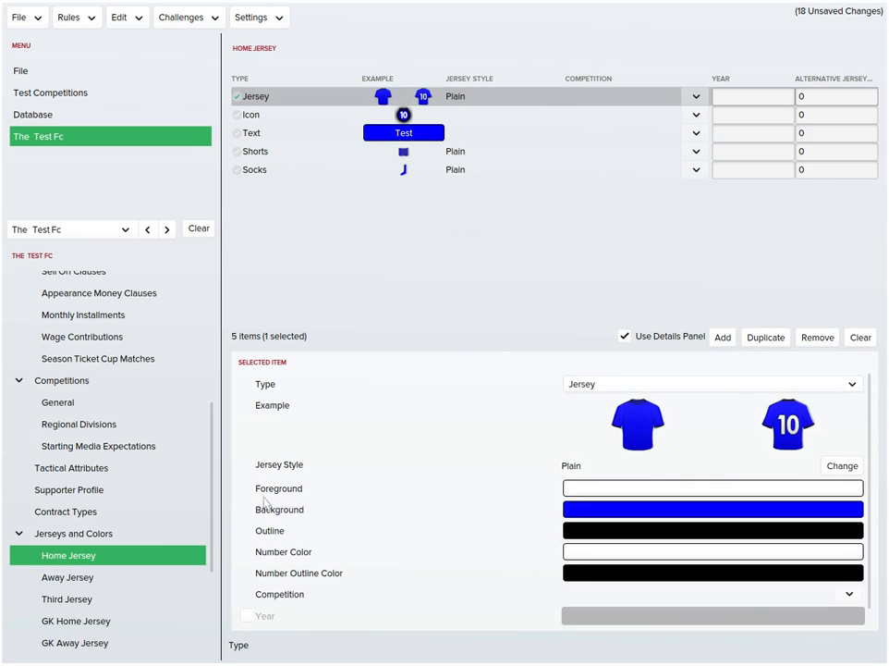
Step: Review the club's Away Jersey, Board, Coaching Staff, and Scouts and Physical Therapist sections
click(137, 579)
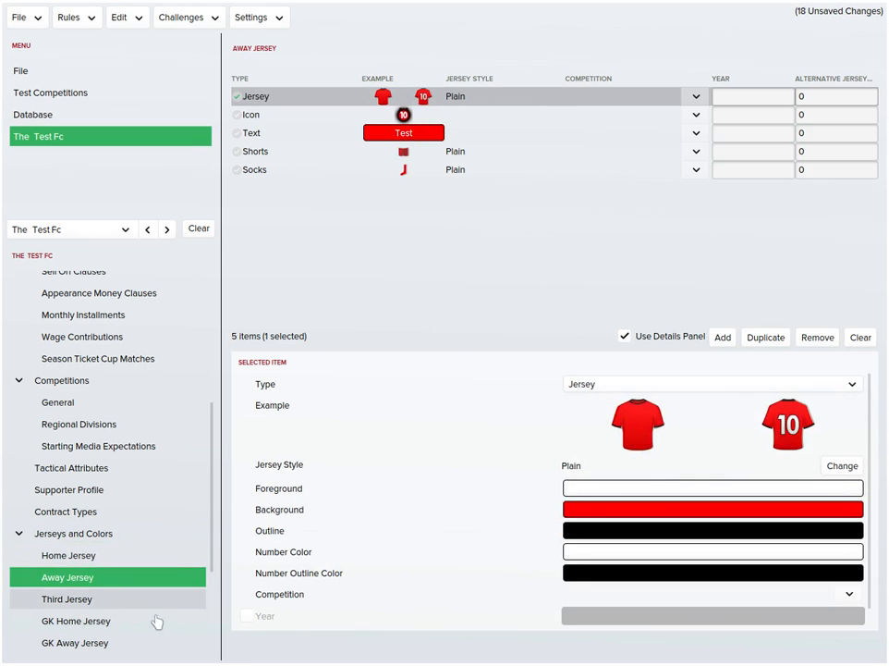
scroll(157, 621, down, 5)
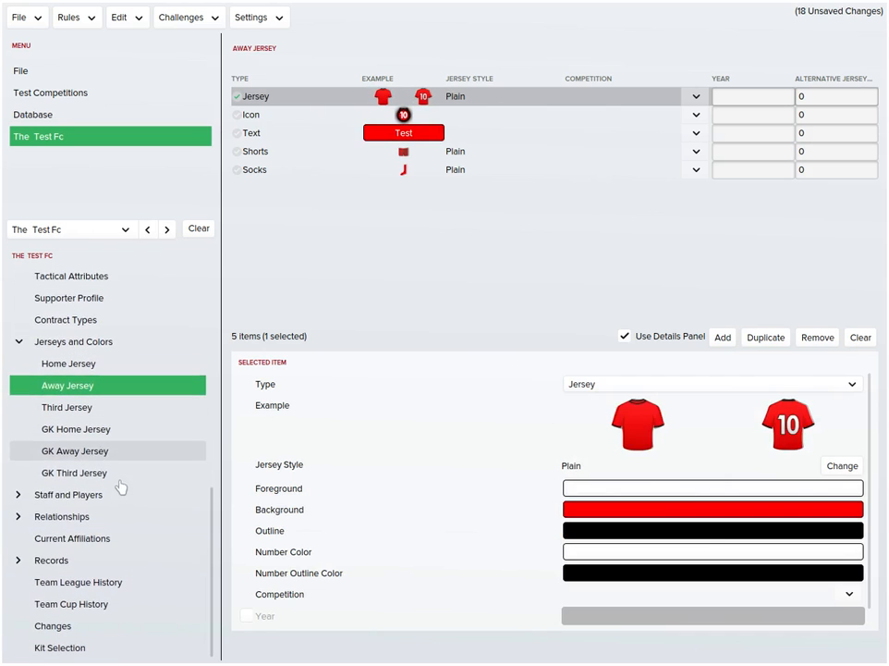
click(145, 492)
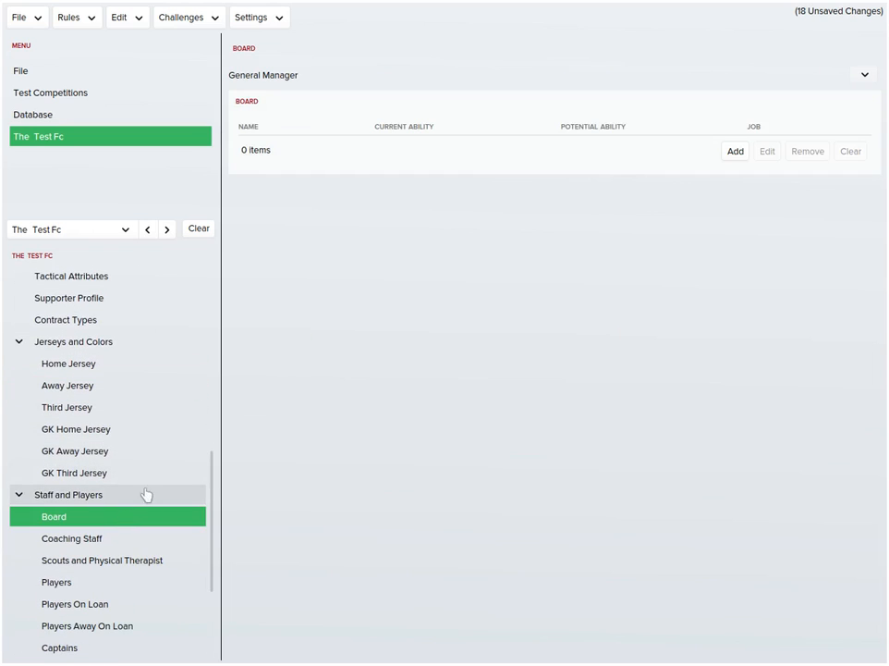
click(107, 543)
click(123, 560)
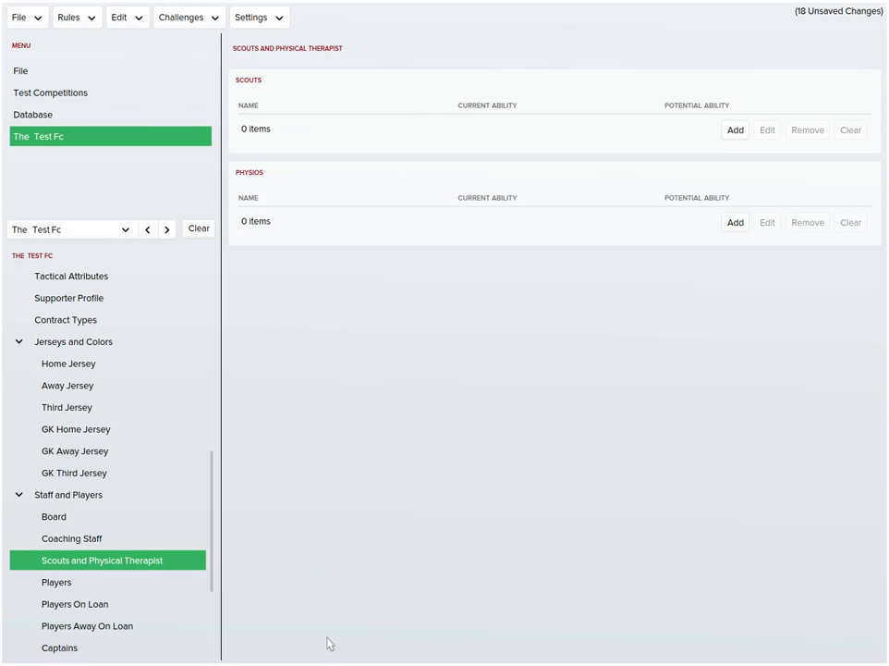
Step: Search the people records for "messi" and add the Brazilian player Berg to the club's players
click(114, 584)
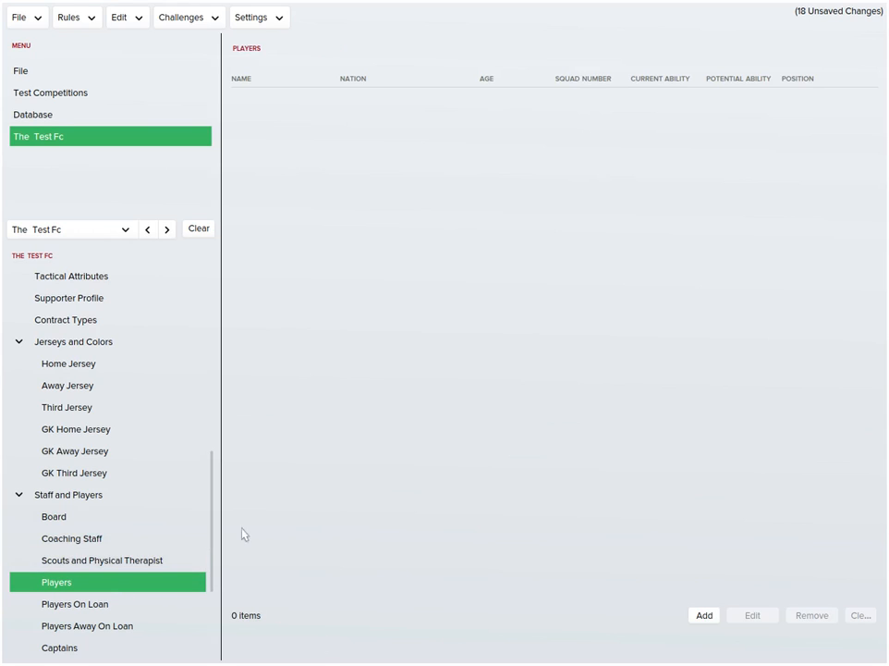
click(701, 617)
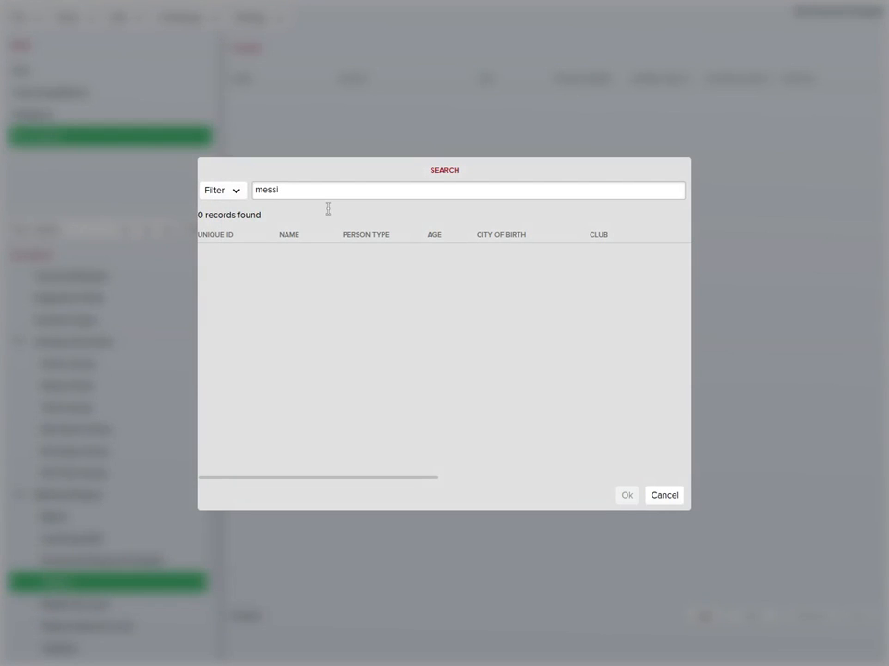
key(Return)
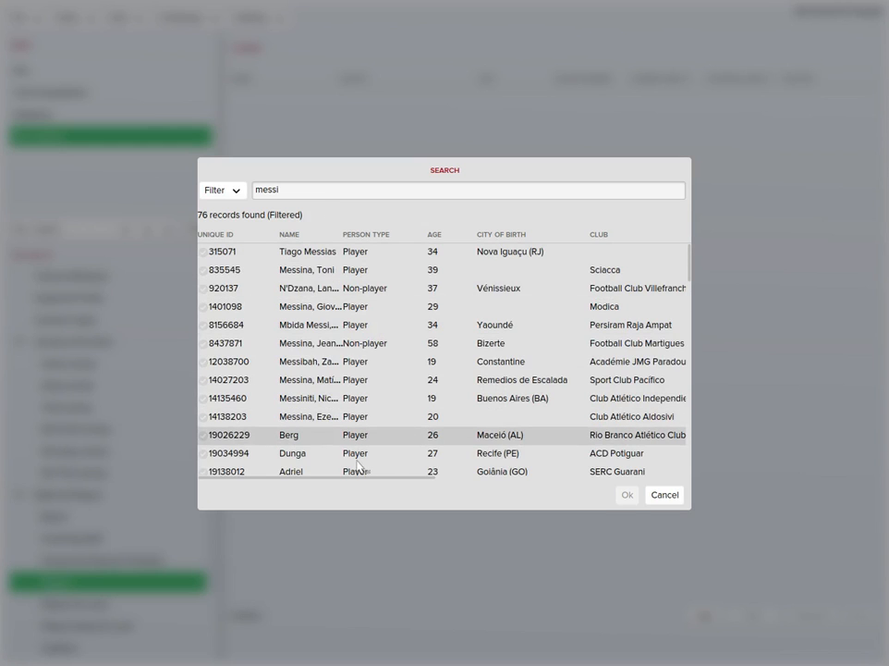
scroll(364, 465, down, 3)
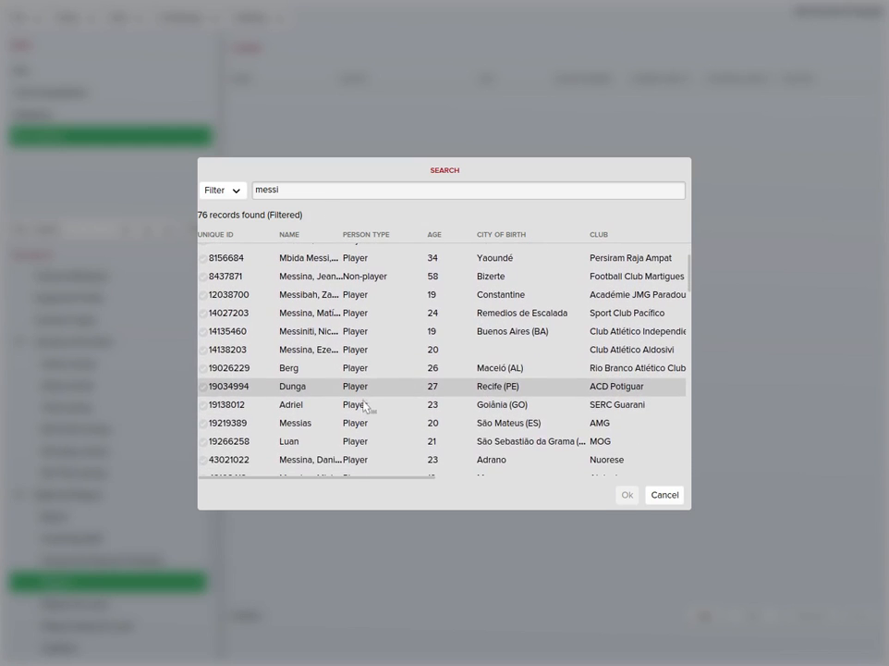
double_click(364, 389)
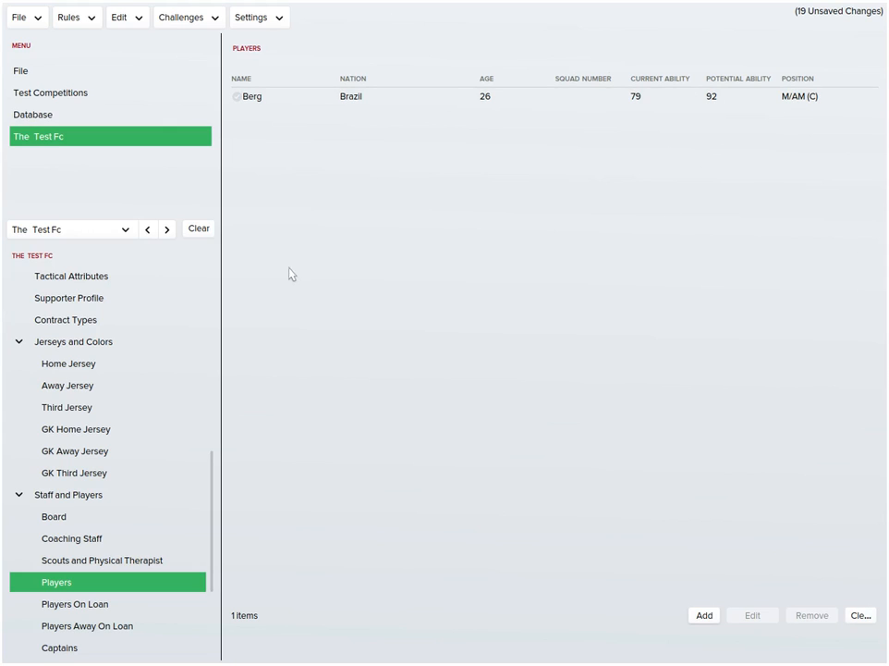
Step: Review the club's Players On Loan and Players Away On Loan lists
scroll(213, 647, down, 5)
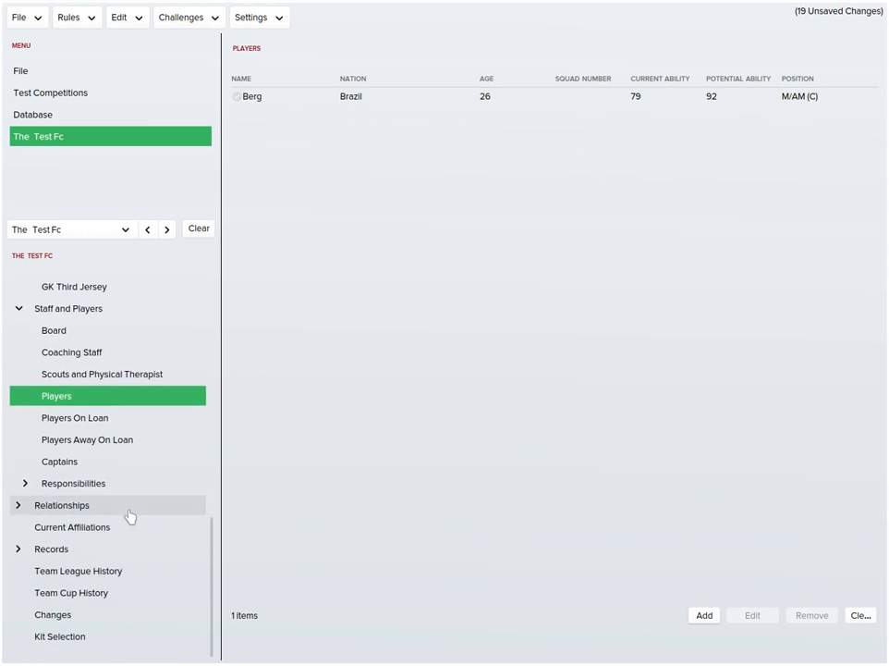
scroll(127, 507, up, 1)
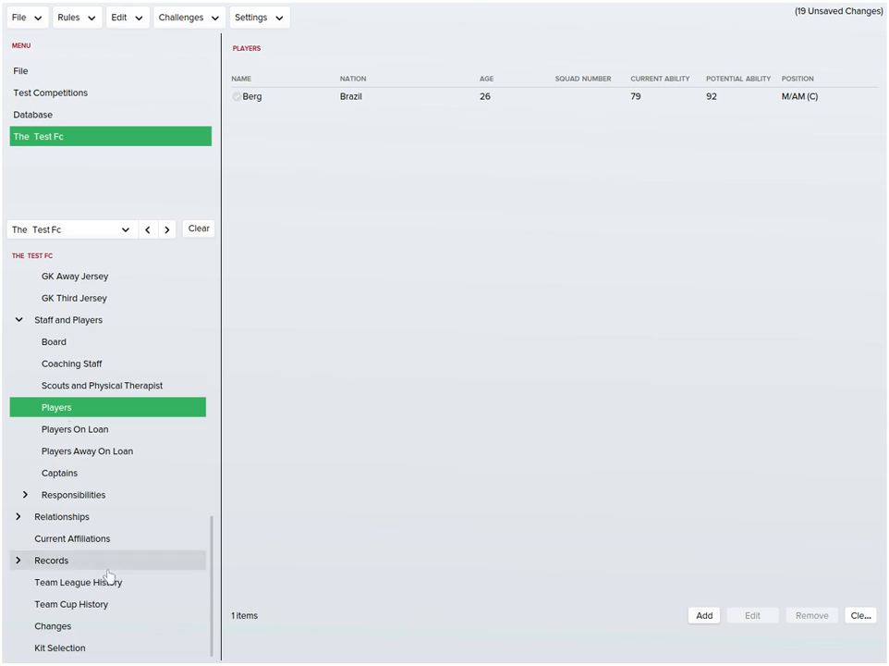
click(125, 431)
click(131, 452)
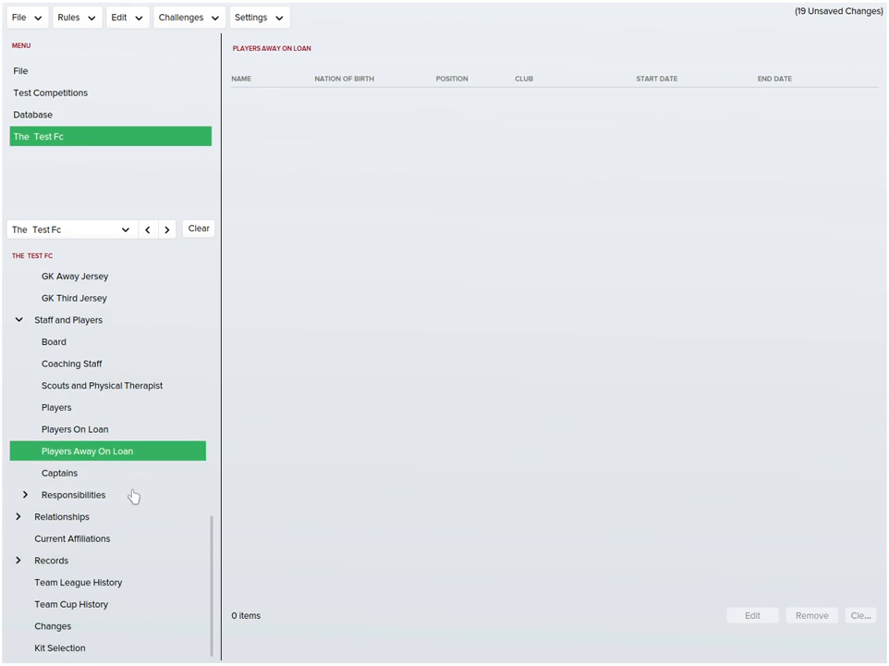
click(109, 437)
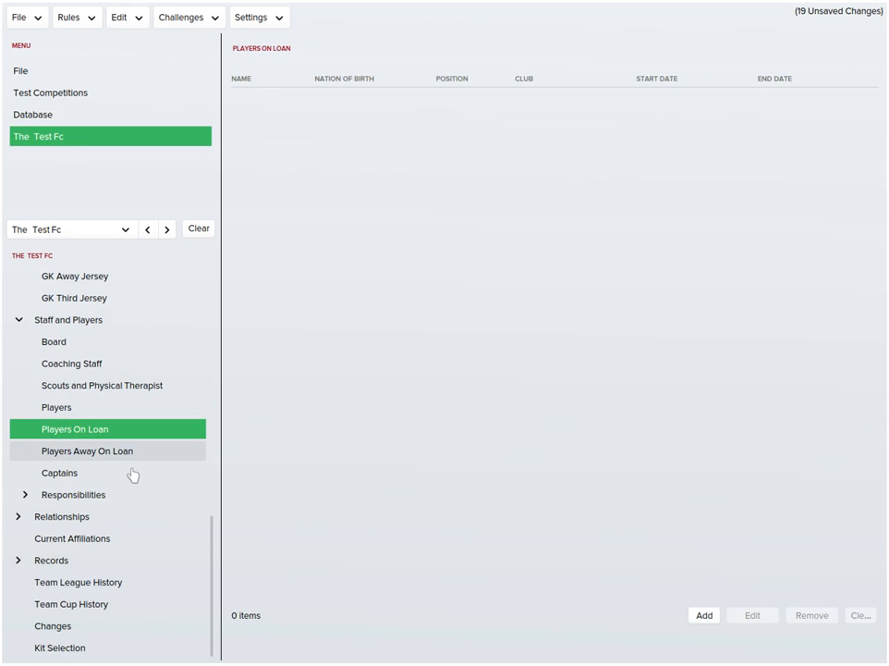
click(131, 461)
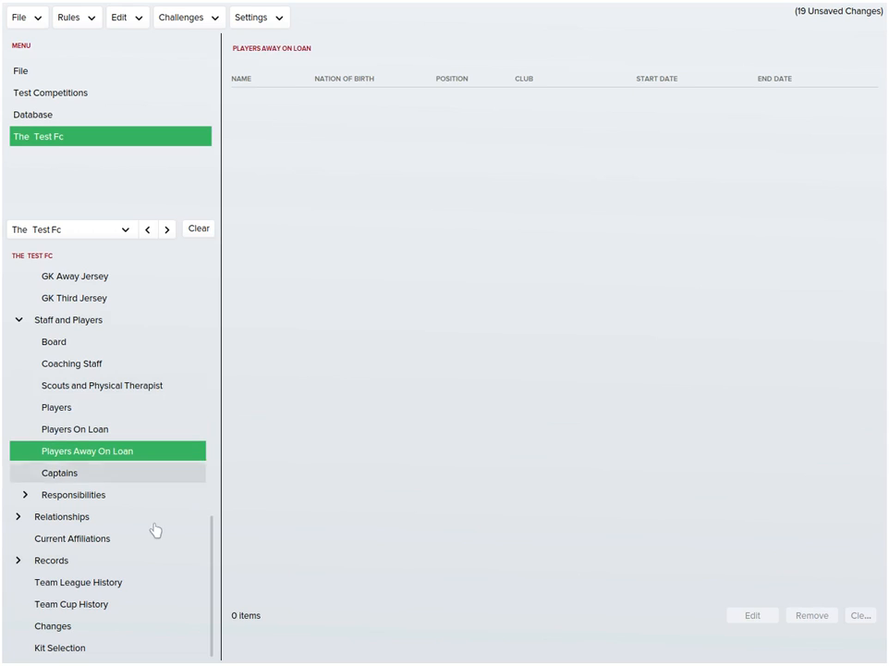
click(119, 441)
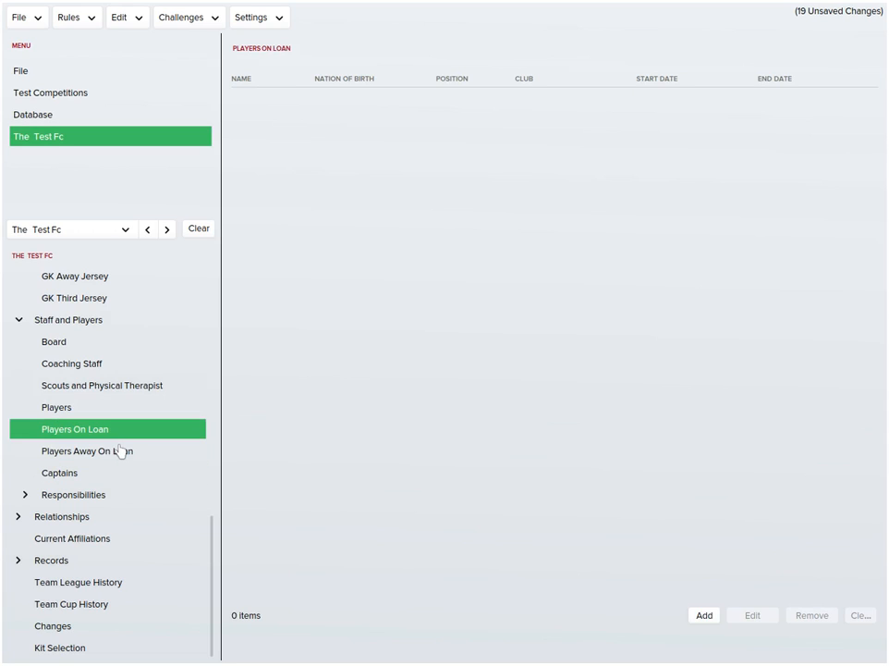
Step: Review the club's Captains section and the Board responsibilities
click(107, 476)
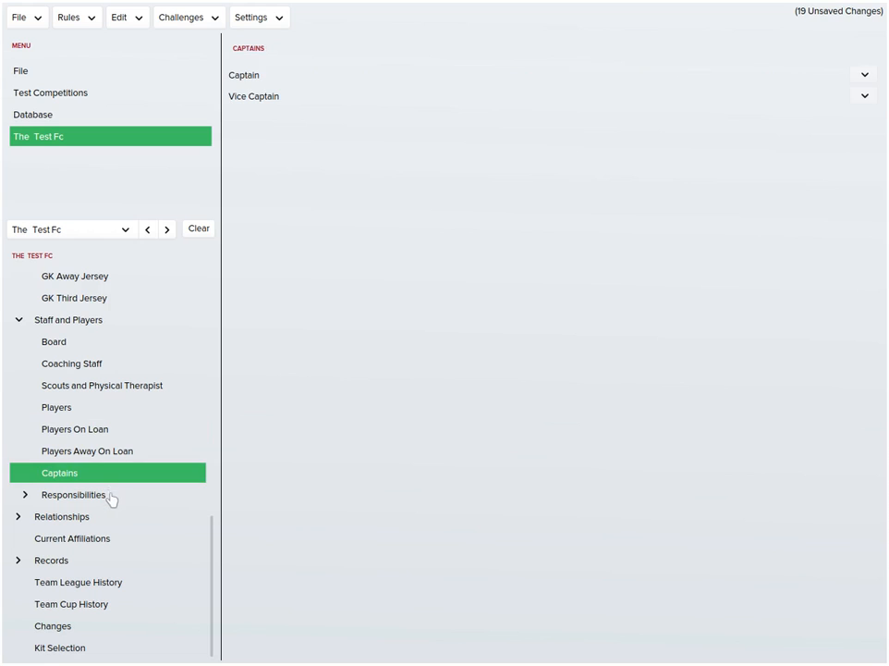
scroll(107, 513, down, 2)
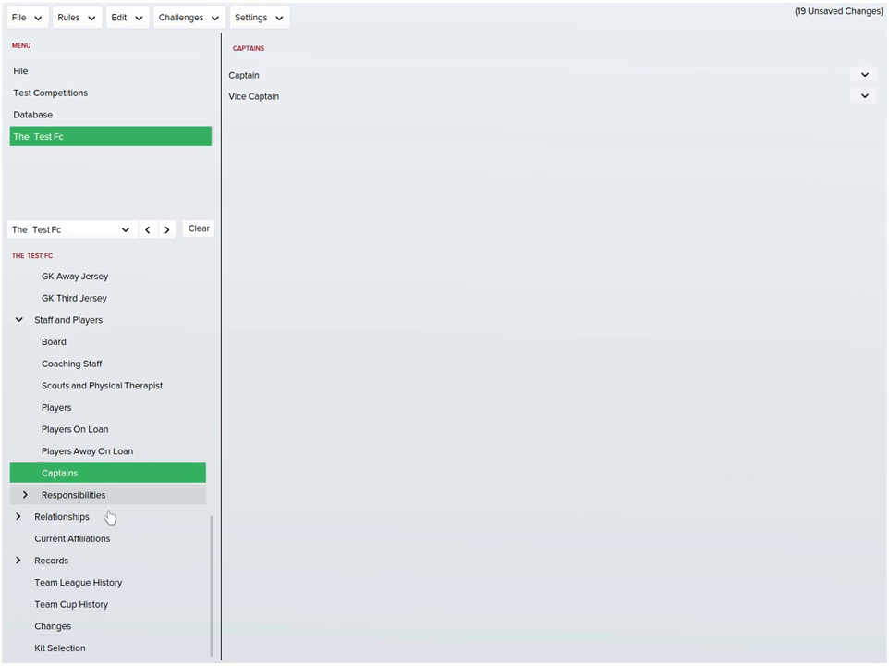
click(108, 504)
scroll(106, 518, down, 5)
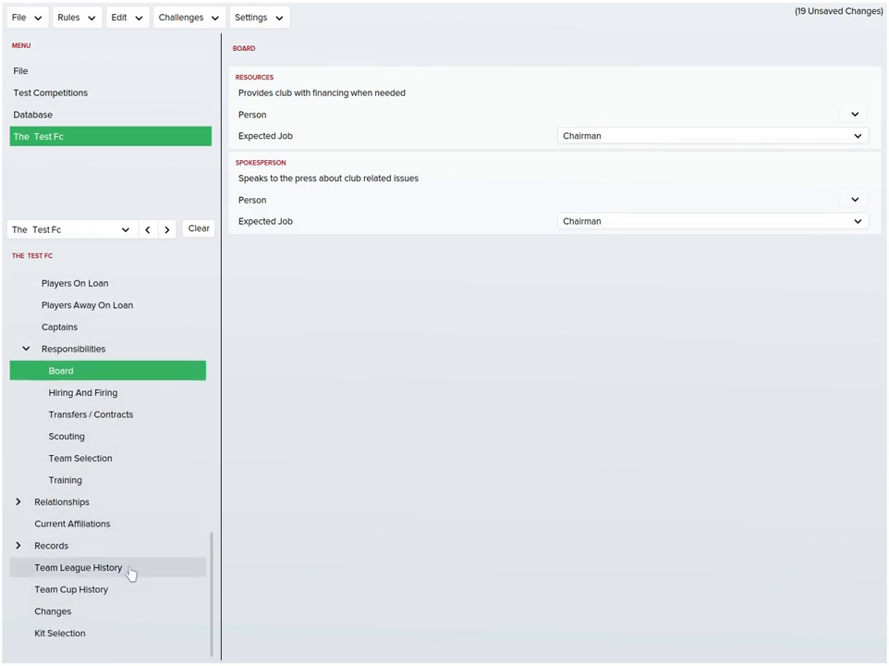
Step: Review the club's relationships, covering Rival Clubs, Favorite People, Disliked People and Club Legends, as well as its Current Affiliations
click(123, 534)
scroll(144, 536, down, 3)
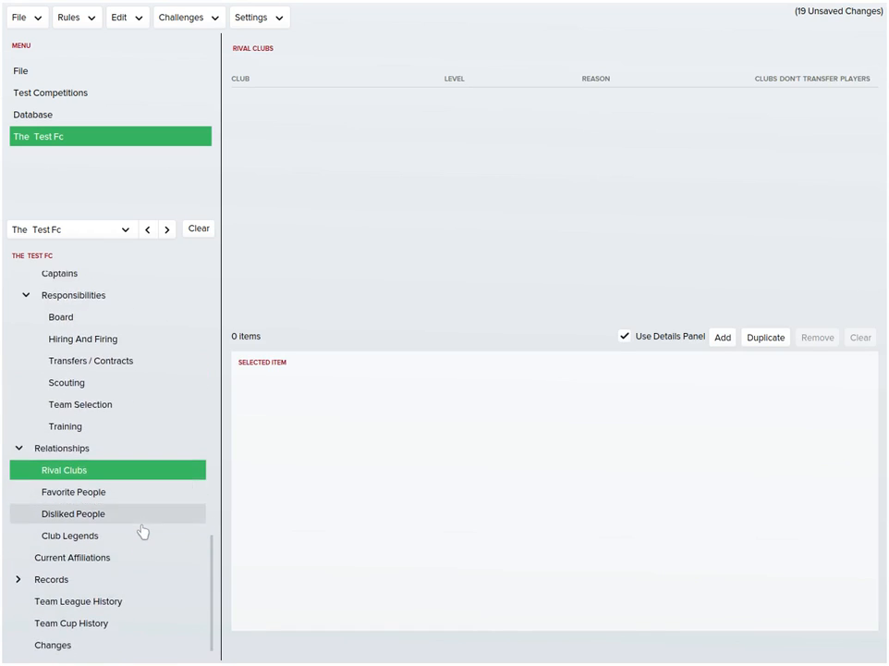
scroll(143, 532, down, 2)
click(144, 474)
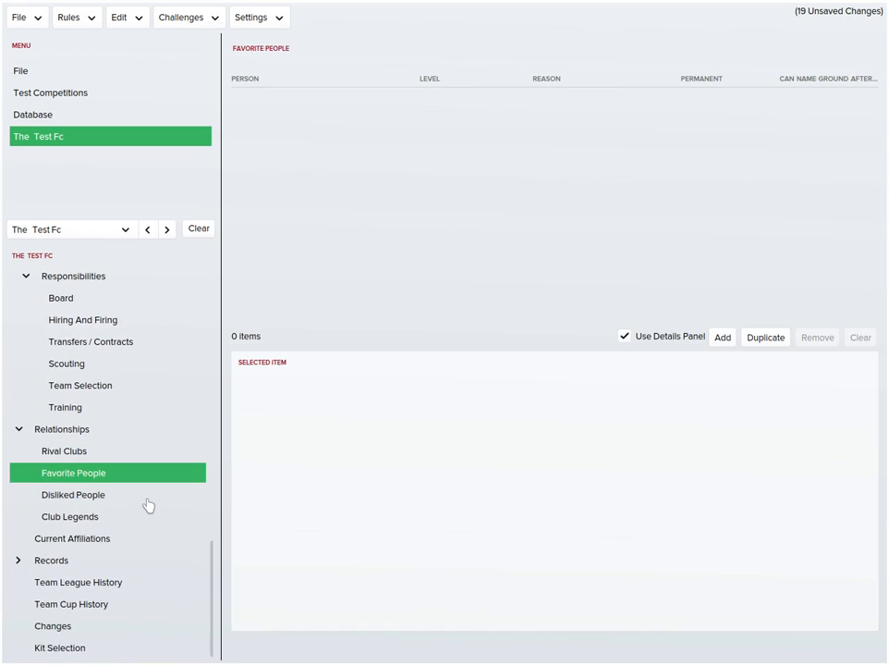
click(139, 497)
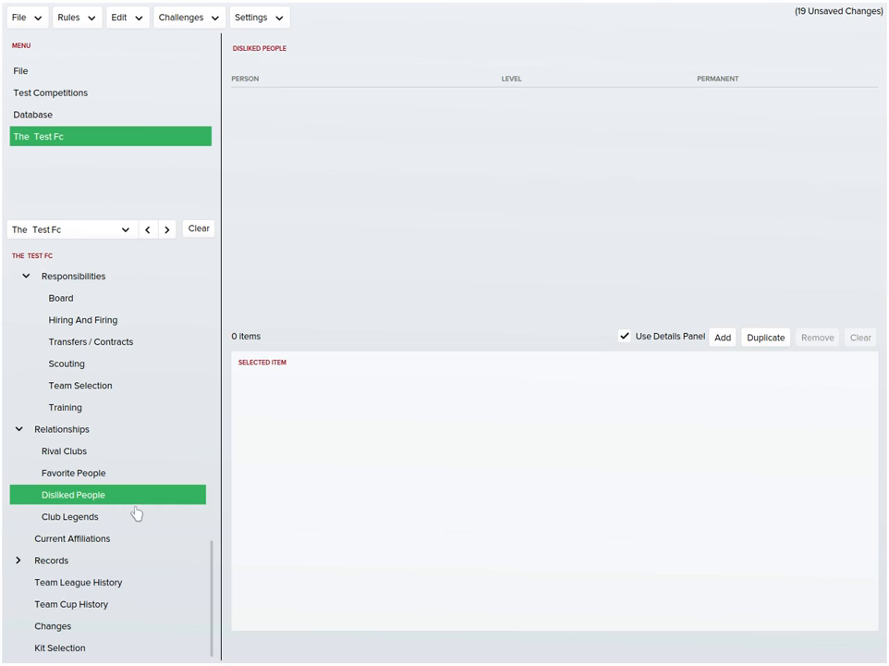
click(69, 538)
click(74, 517)
click(101, 555)
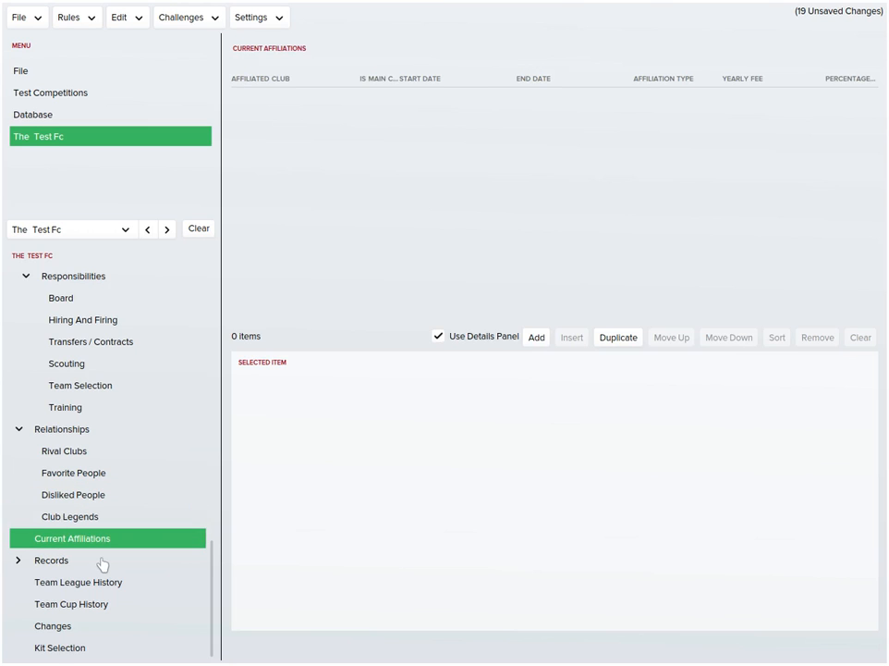
Step: Add a rival club entry for The Test Fc, search for "inter" and choose SC Internacional (SP)
click(99, 452)
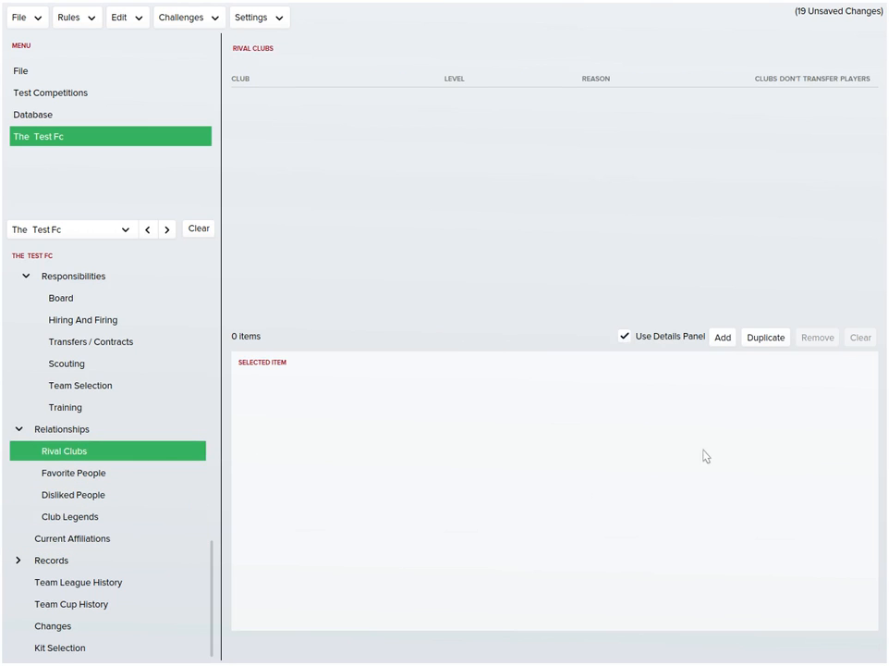
click(723, 338)
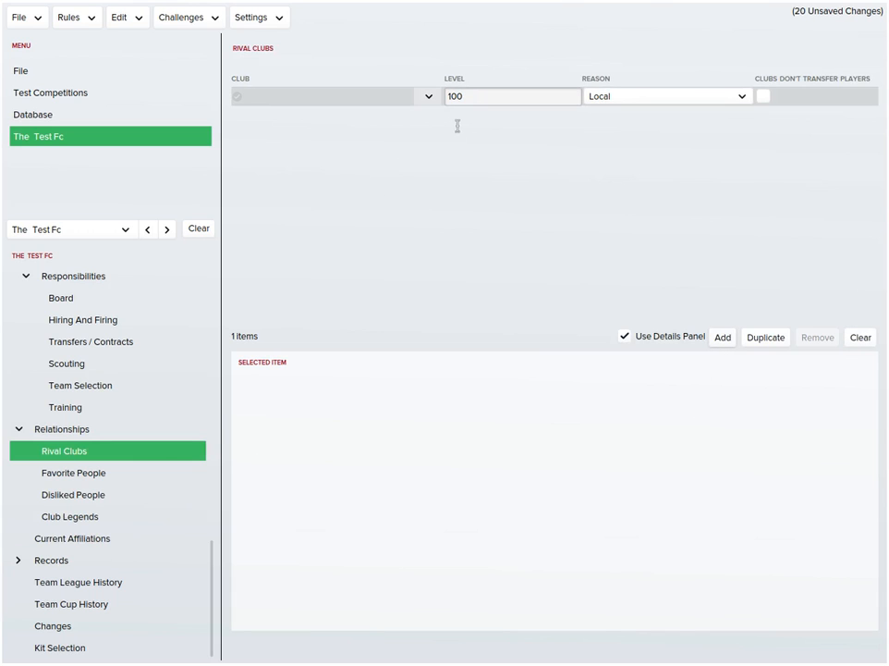
click(429, 96)
click(441, 137)
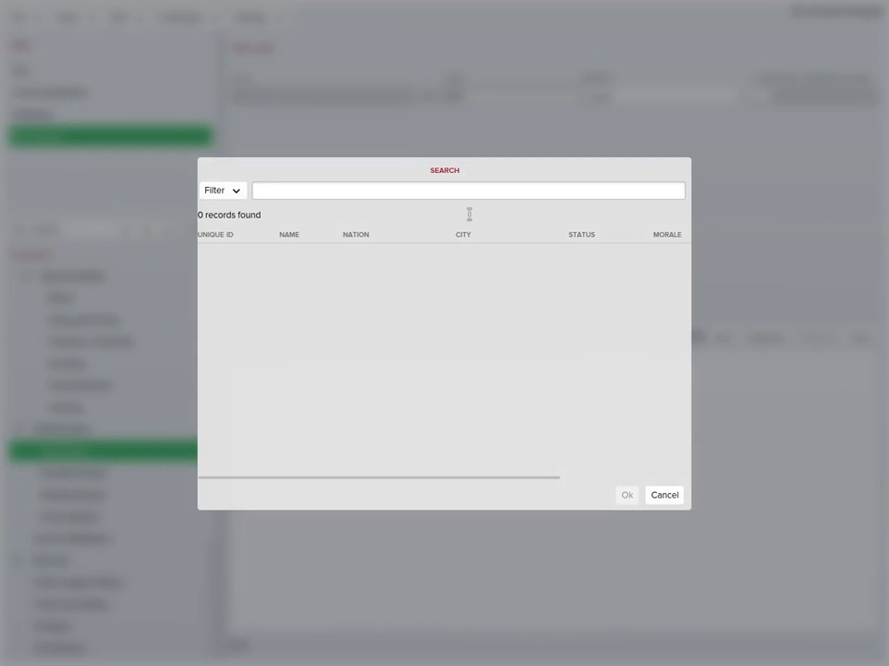
text(inter)
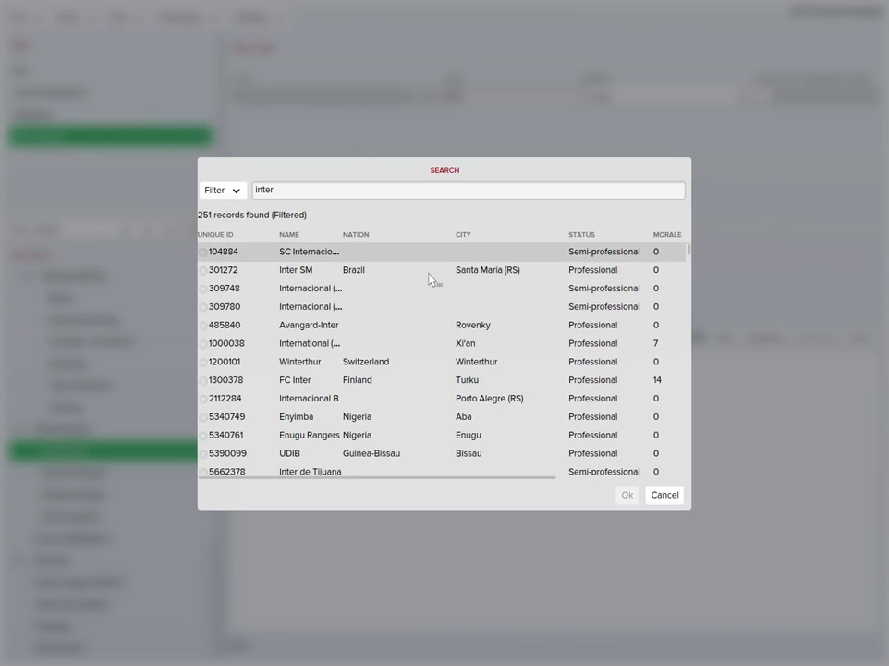
double_click(429, 259)
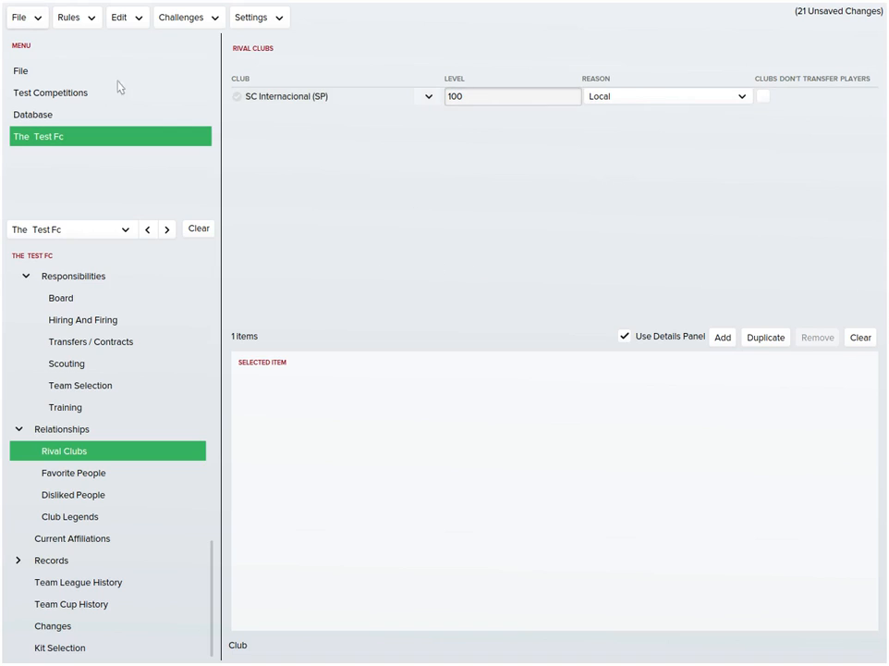
Step: Set the reason for the SC Internacional (SP) rivalry to Competitive
click(467, 101)
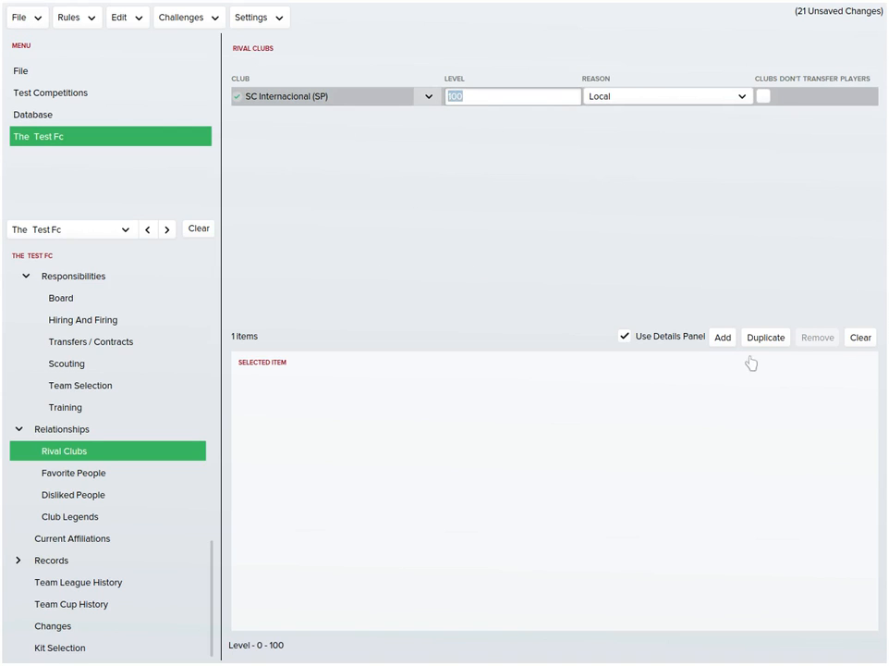
click(667, 96)
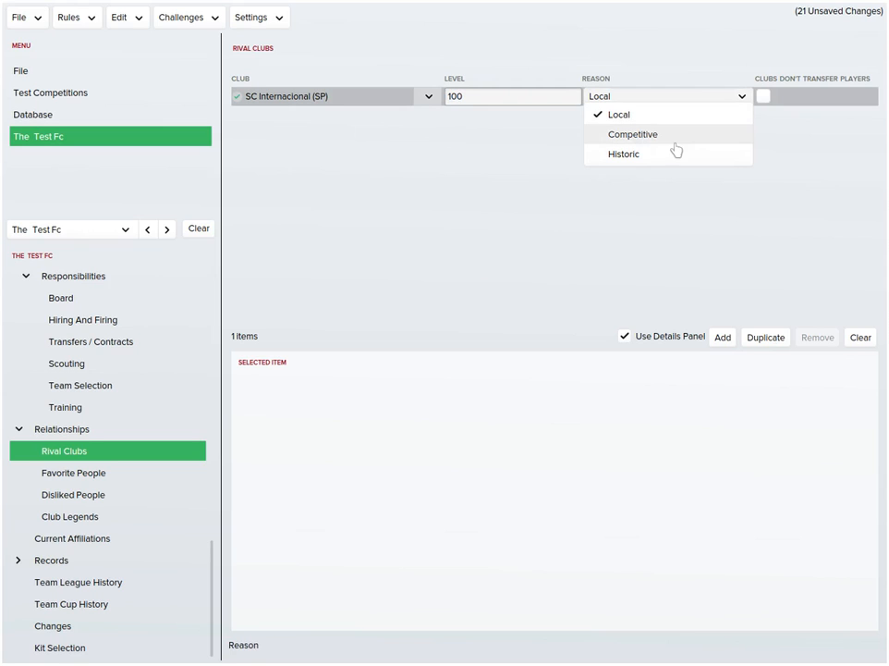
click(675, 134)
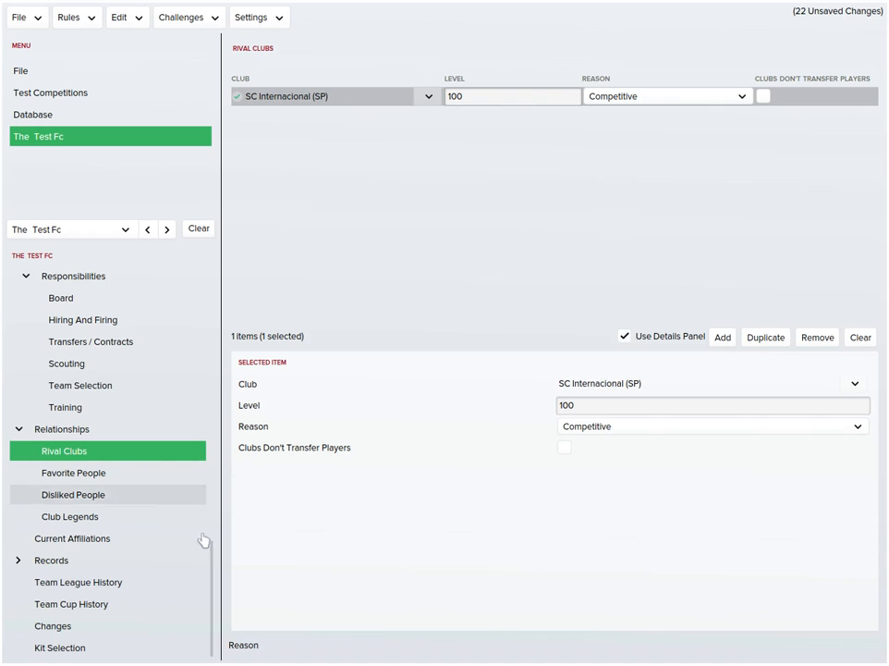
Step: Look through the club's Favorite People, Disliked People, Club Legends and Current Affiliations lists again
click(151, 475)
click(150, 498)
click(152, 520)
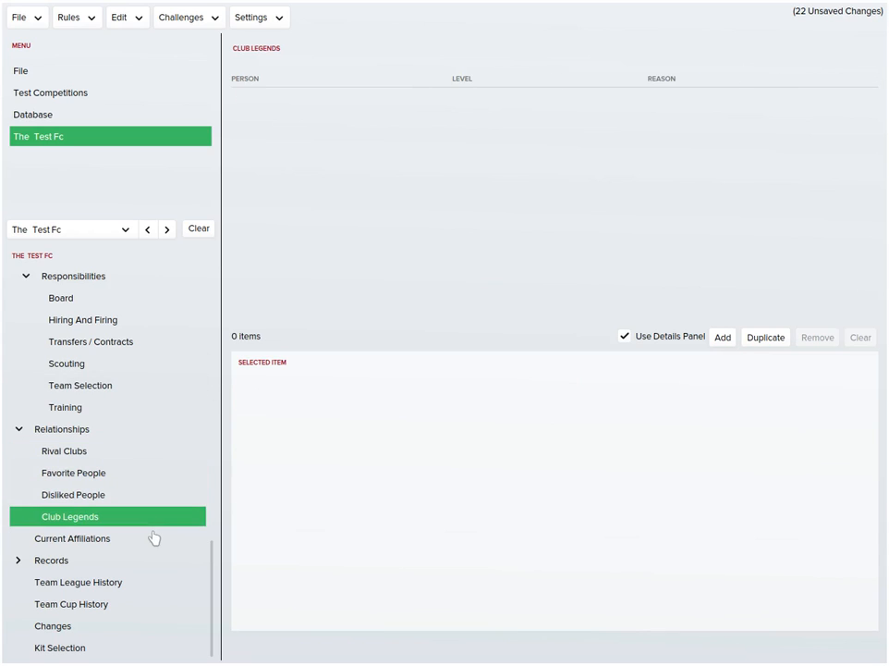
click(155, 540)
scroll(157, 555, down, 1)
scroll(155, 553, up, 1)
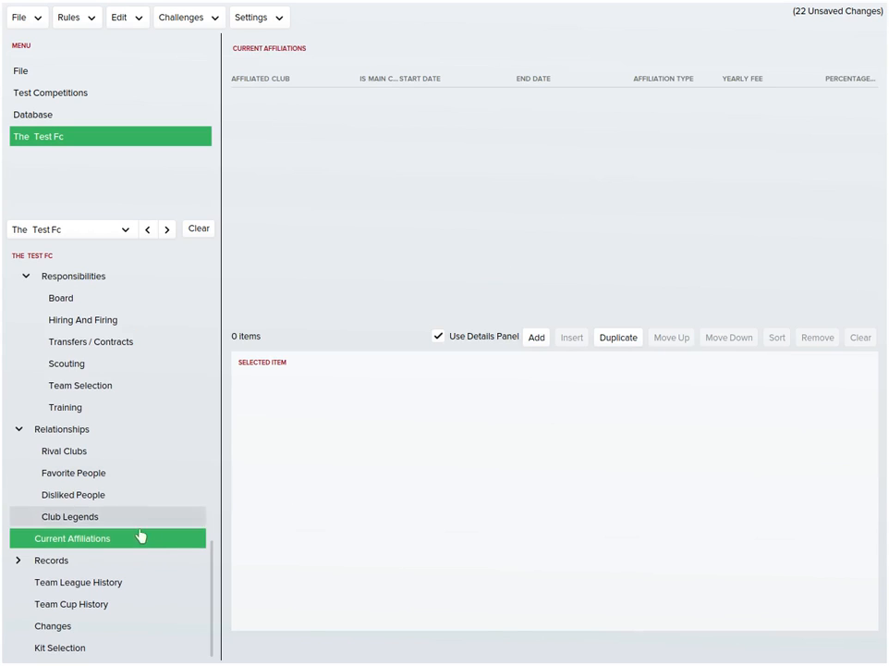
Step: Review the club's match records, Kit Selection, Changes and Team Cup History, and return to the database's competitions
click(144, 567)
scroll(131, 583, down, 1)
scroll(132, 588, down, 2)
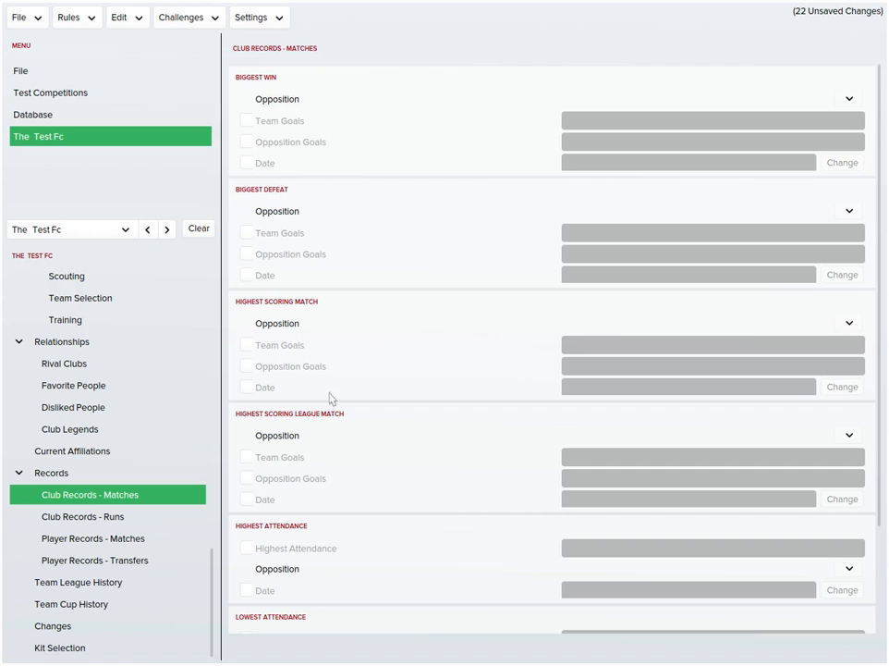
scroll(330, 398, down, 2)
click(116, 647)
click(120, 628)
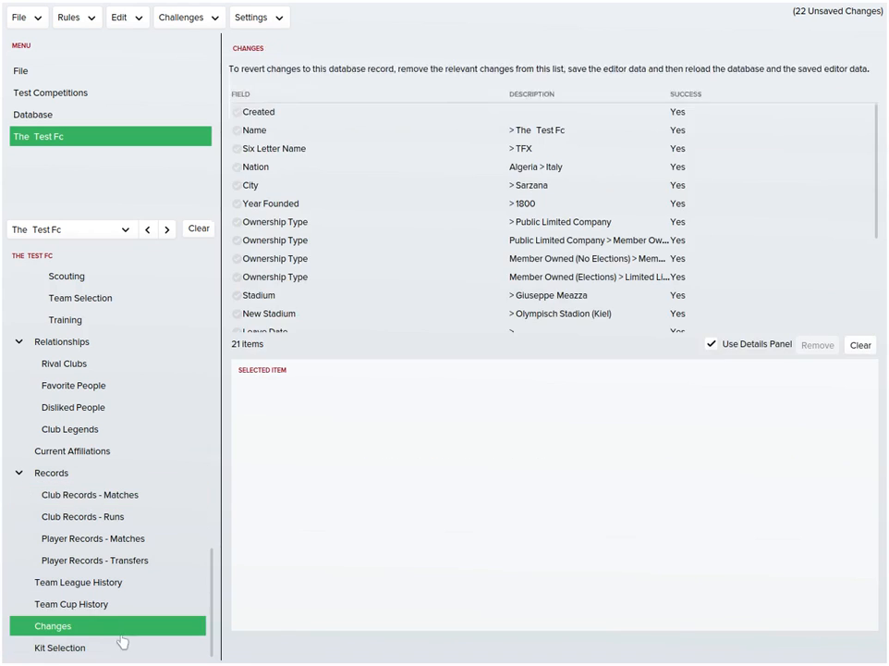
click(119, 606)
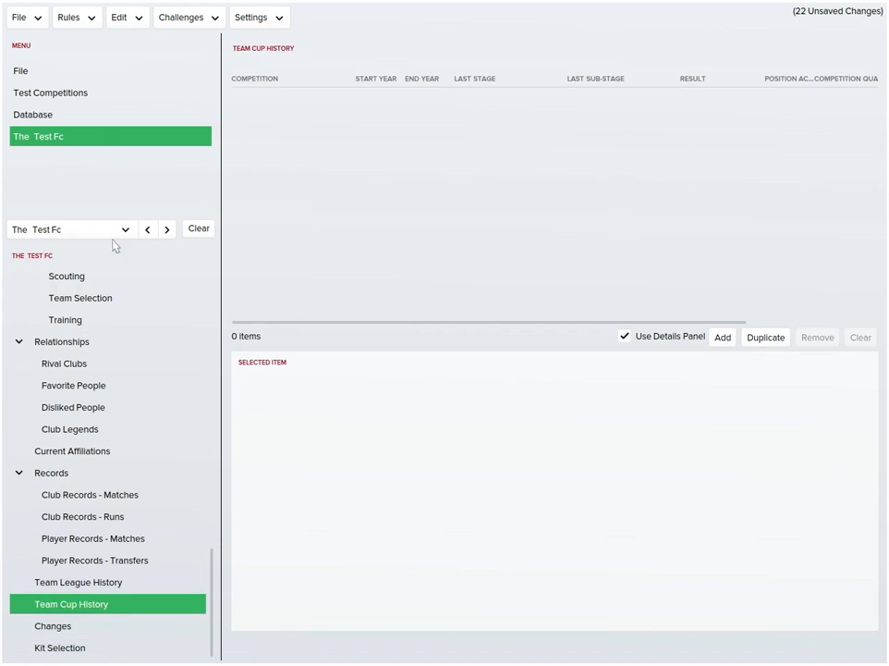
click(92, 115)
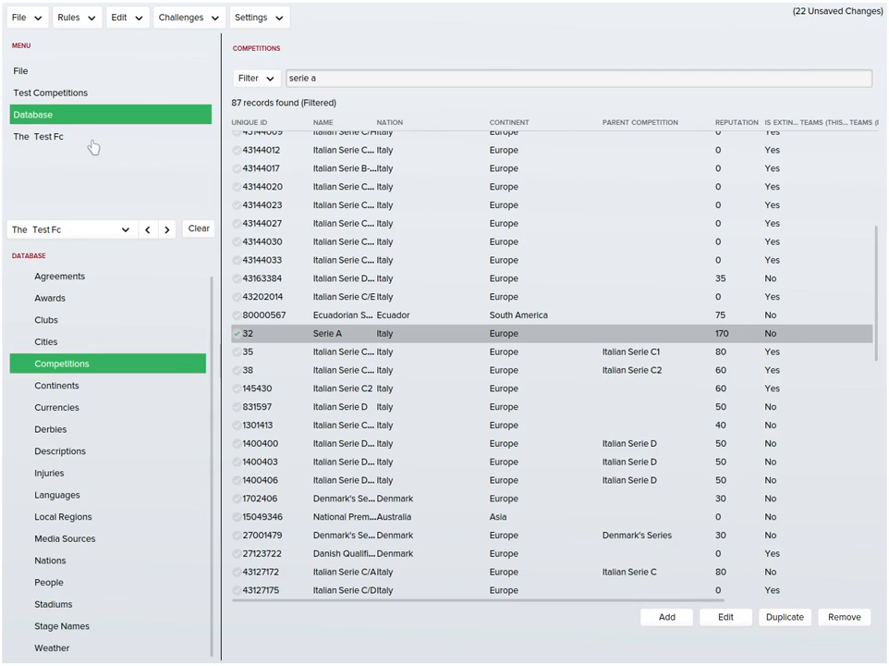